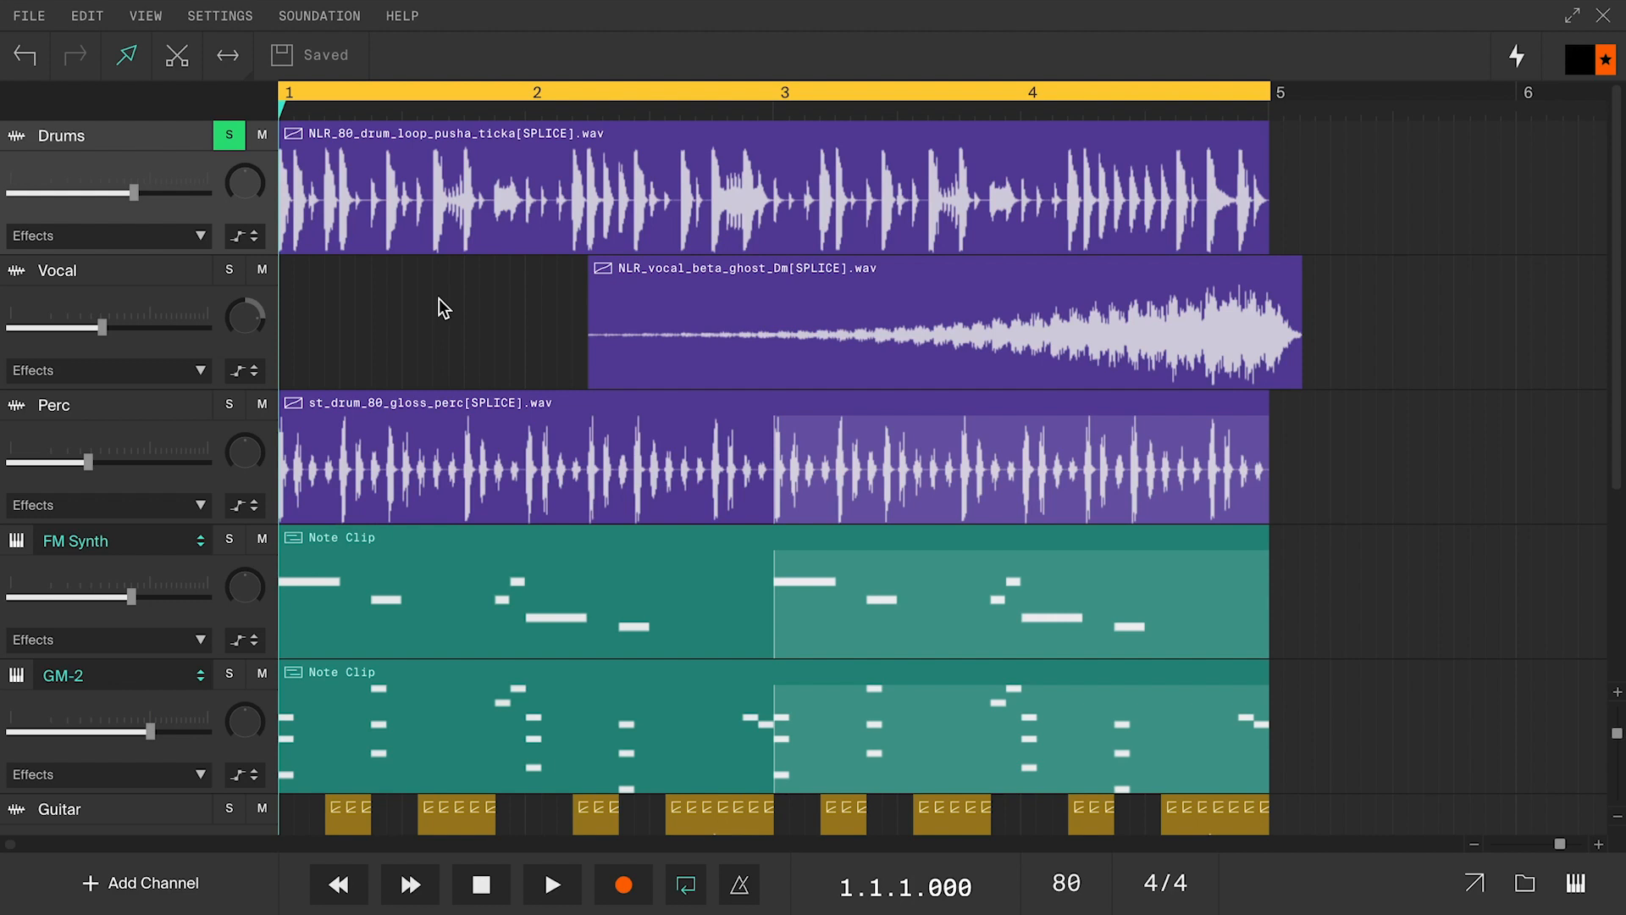
Step: Add an Equalizer effect to the Drums channel and play the soloed drum loop with its default settings
{"action": "left_click", "coordinate": [138, 239]}
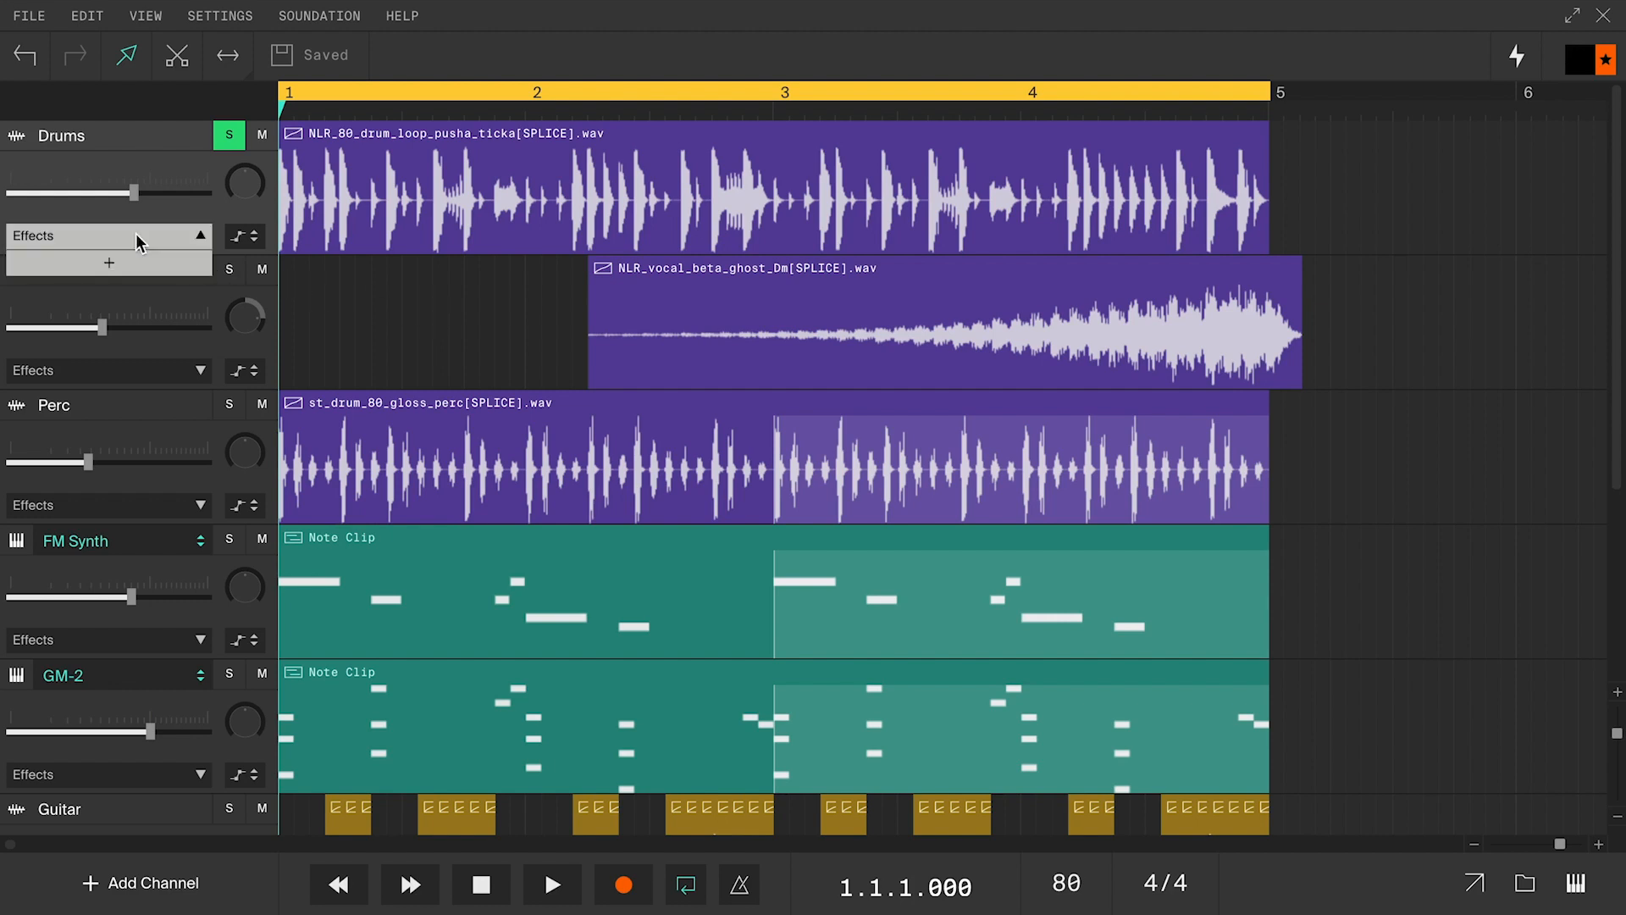
{"action": "left_click", "coordinate": [123, 269]}
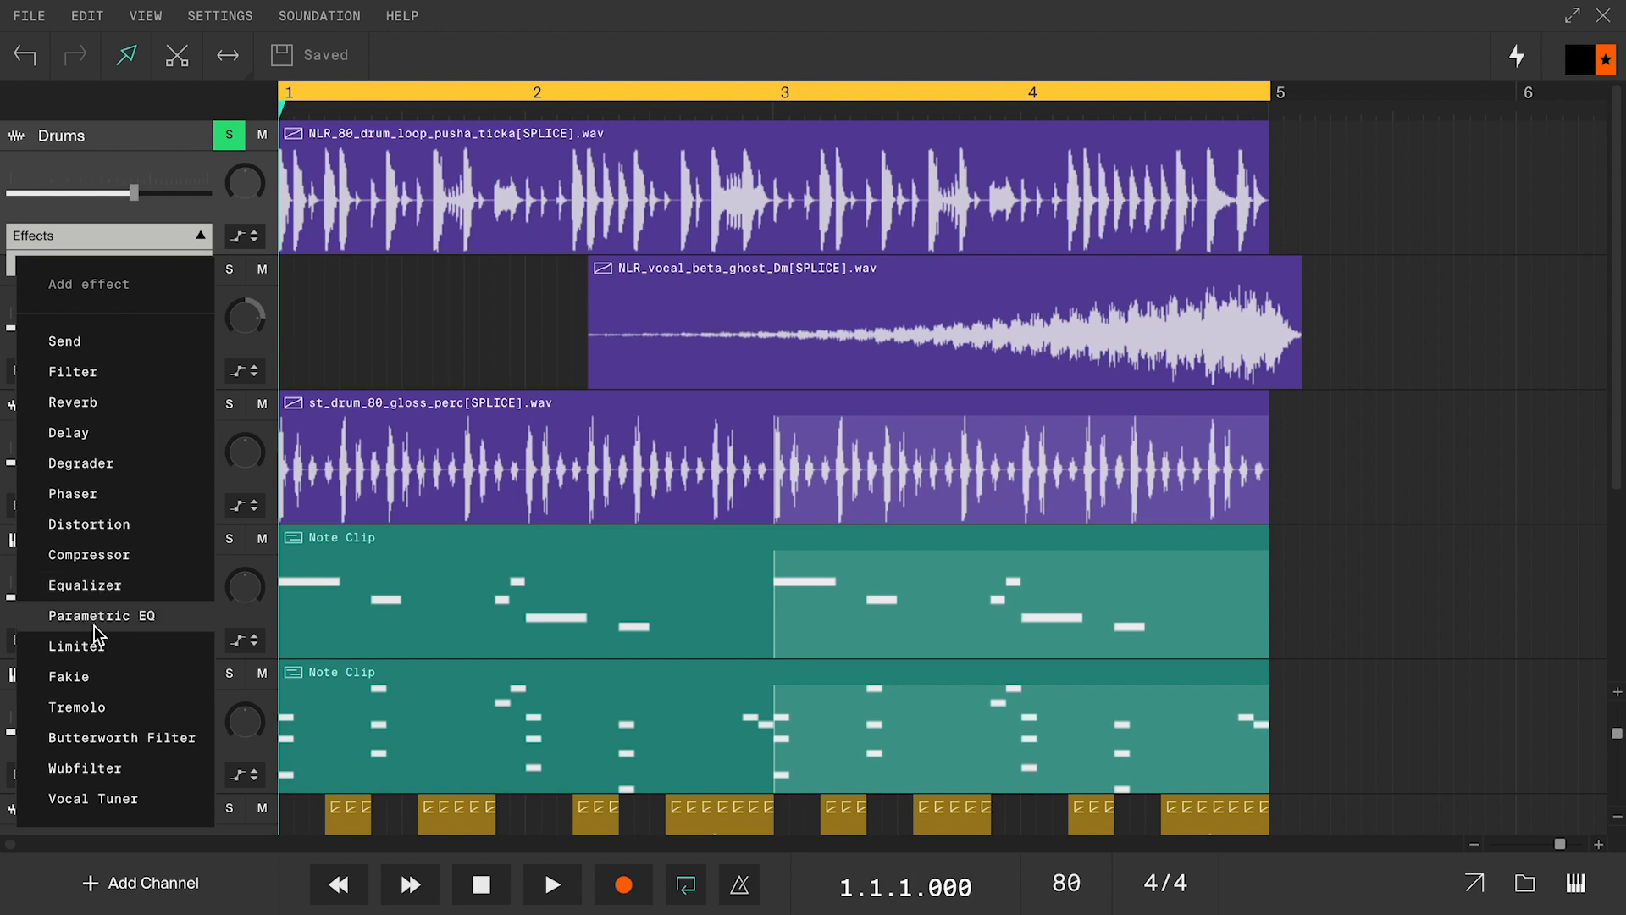
{"action": "left_click", "coordinate": [85, 585]}
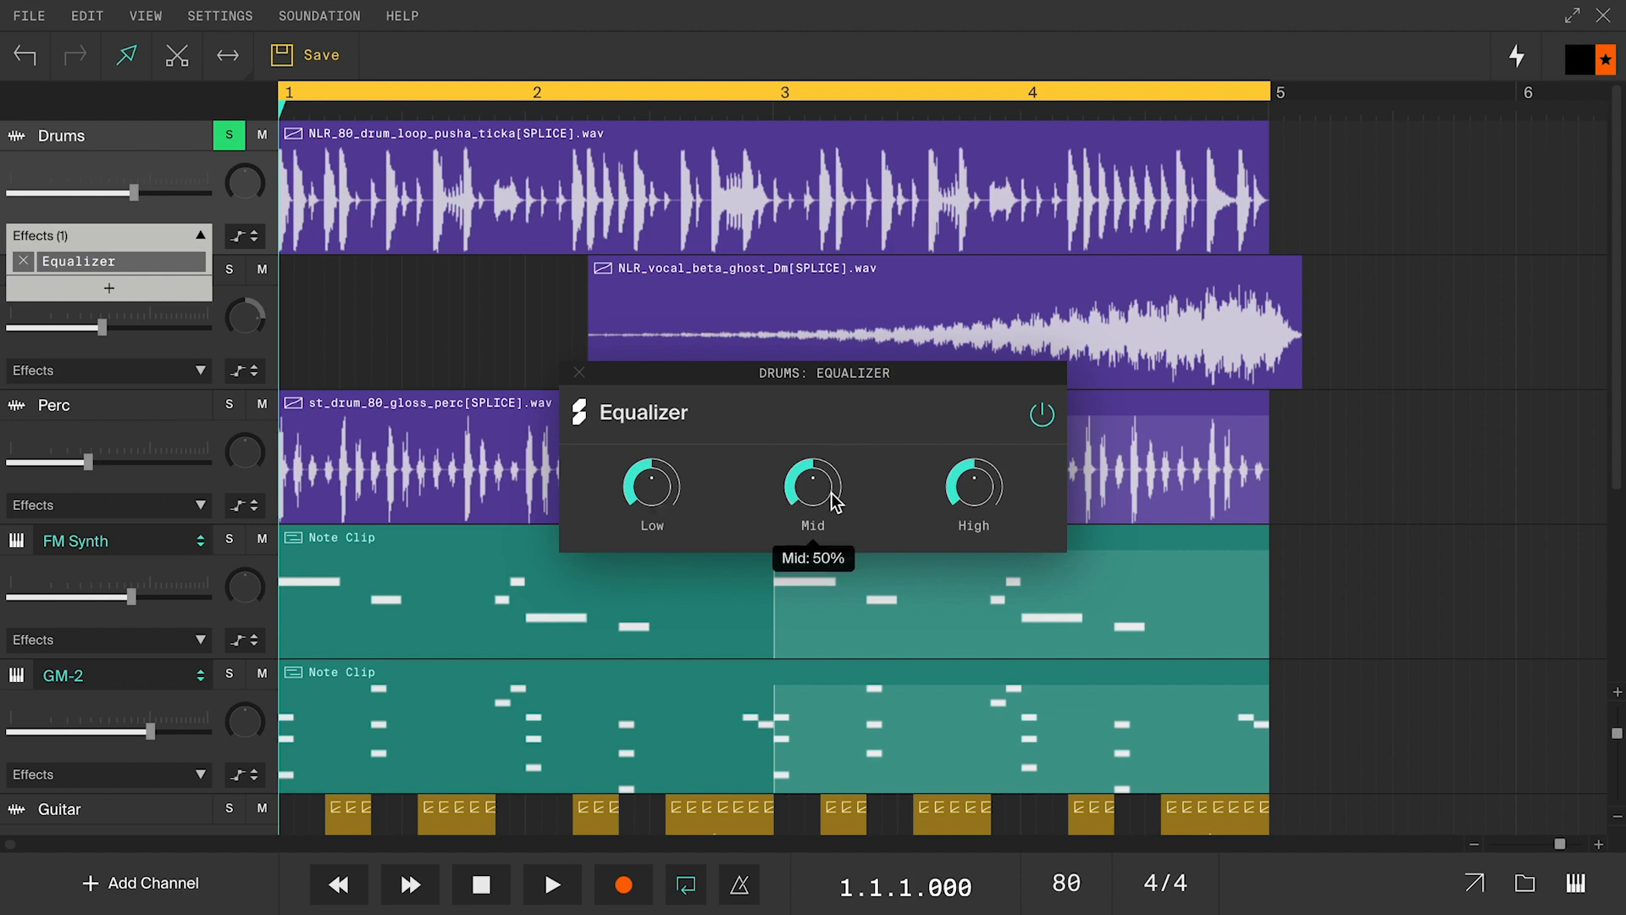
{"action": "mouse_move", "coordinate": [1005, 490]}
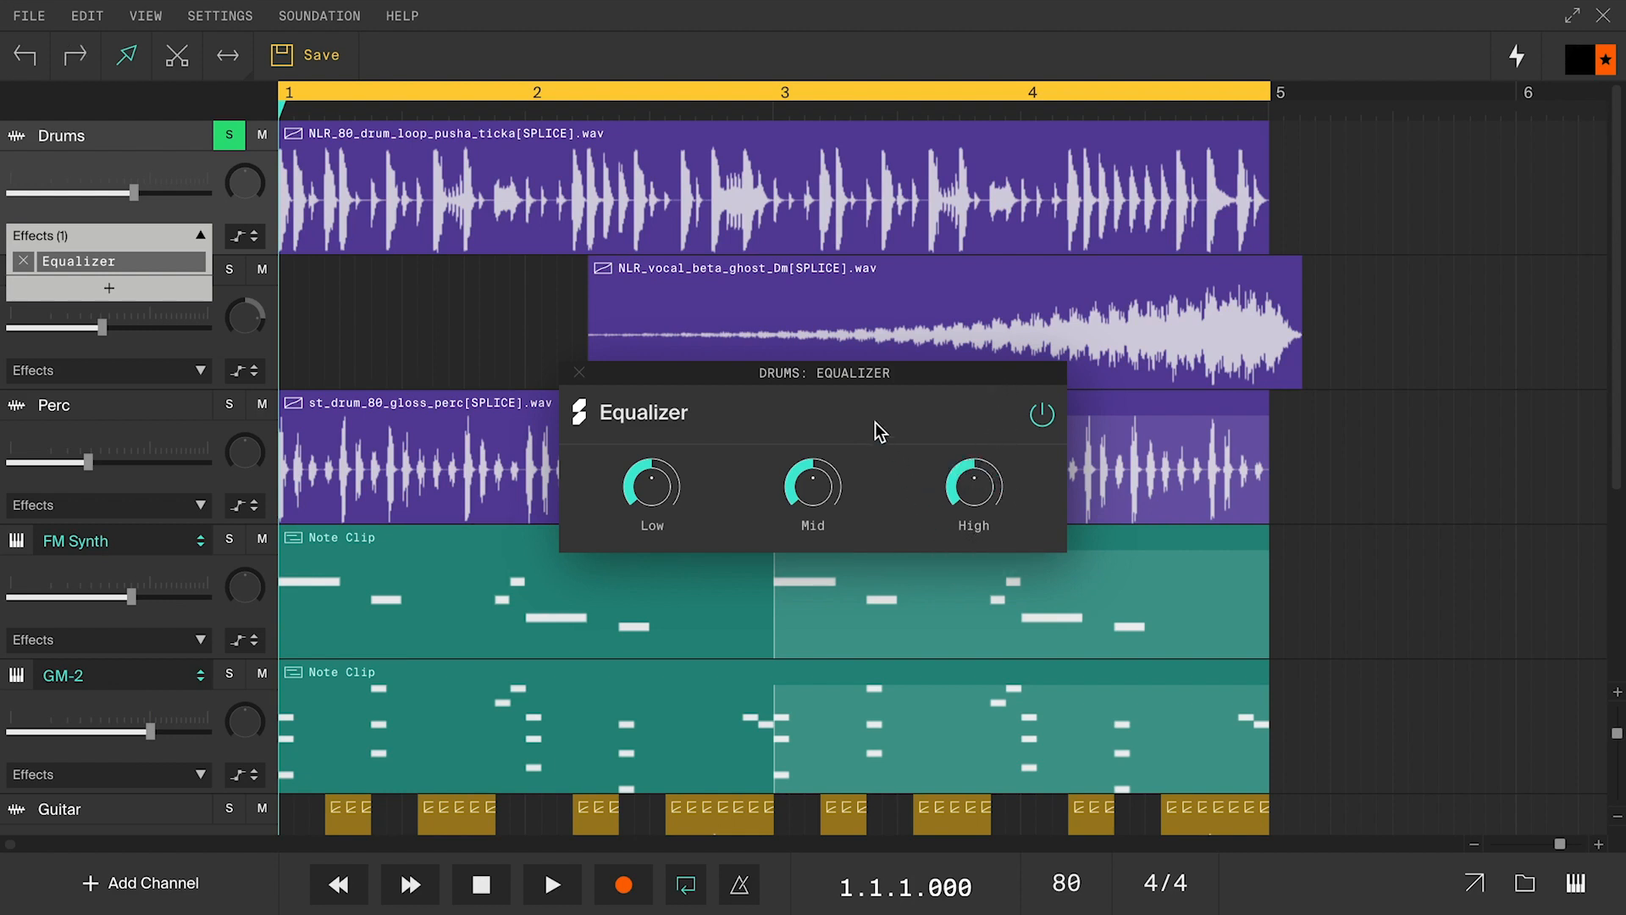
{"action": "key", "text": "space"}
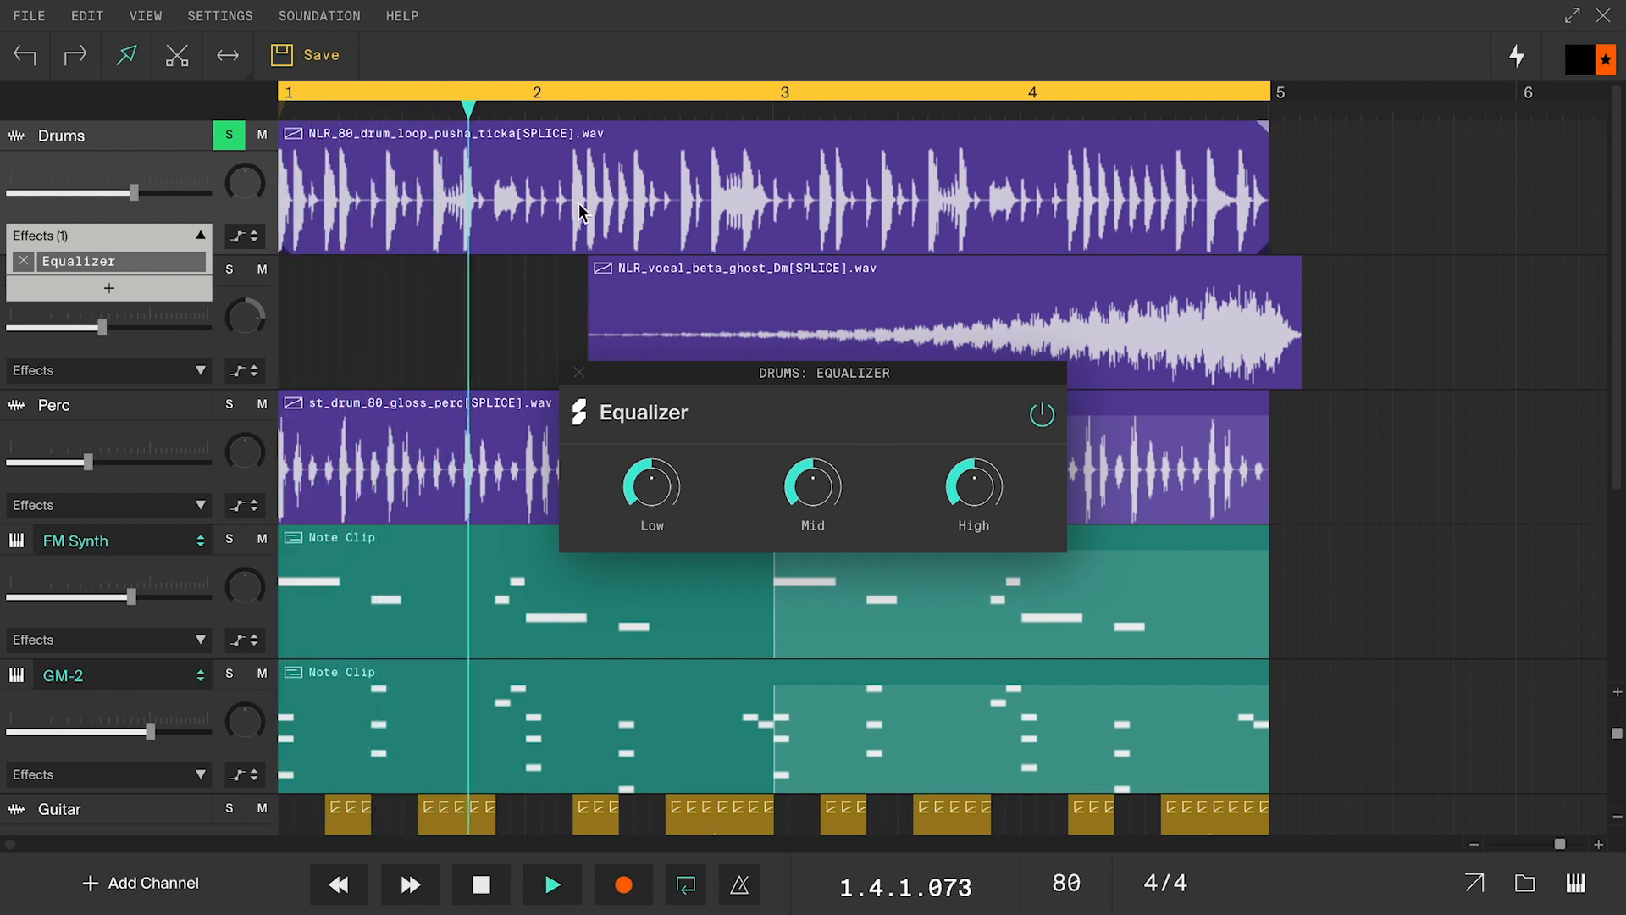
{"action": "key", "text": "space"}
Step: Raise the Equalizer's Low band to 100% and play the drum loop to hear the boost
{"action": "mouse_move", "coordinate": [660, 490]}
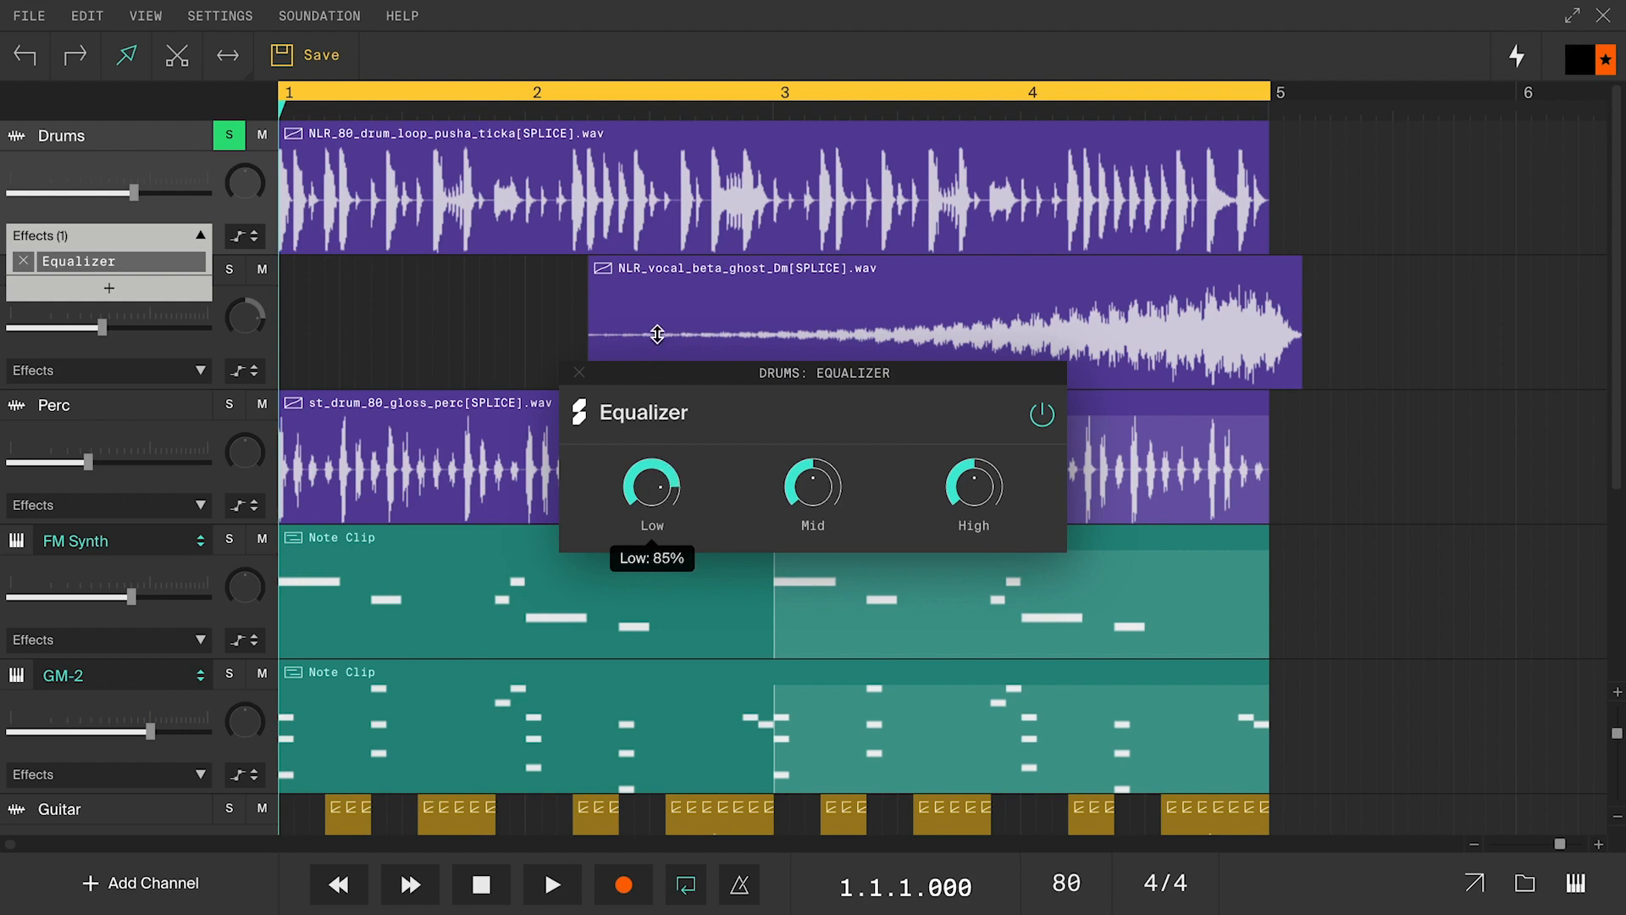
{"action": "left_click", "coordinate": [653, 271]}
{"action": "key", "text": "space"}
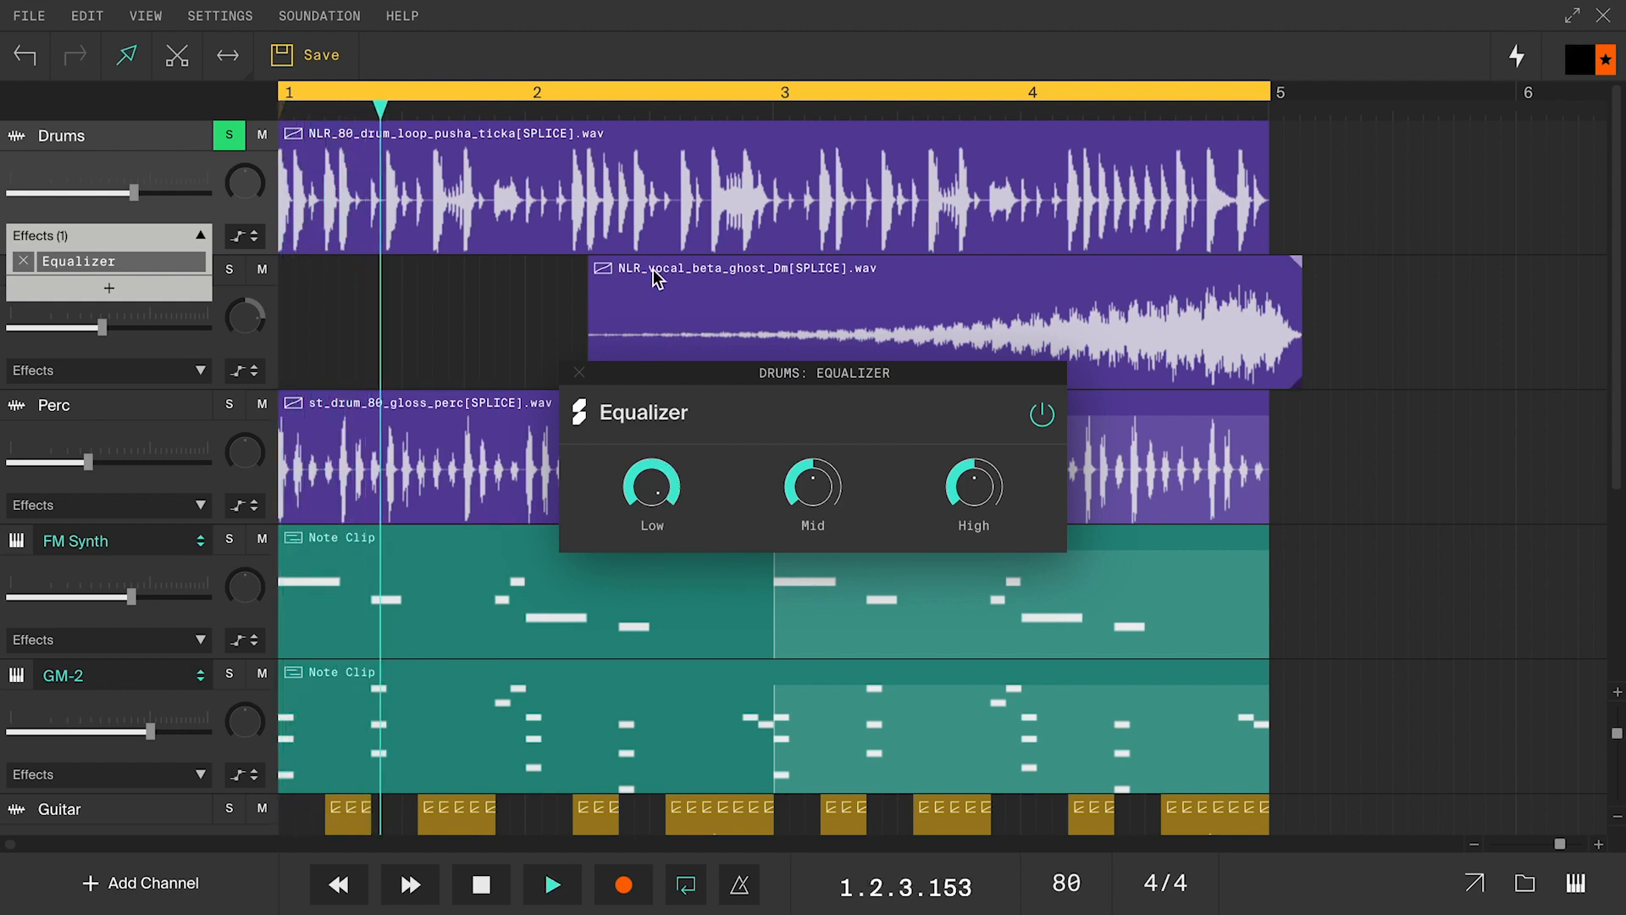
{"action": "key", "text": "space"}
Step: Play the drum loop with the Equalizer's Low band turned fully down, and return the band to its default
{"action": "mouse_move", "coordinate": [668, 491]}
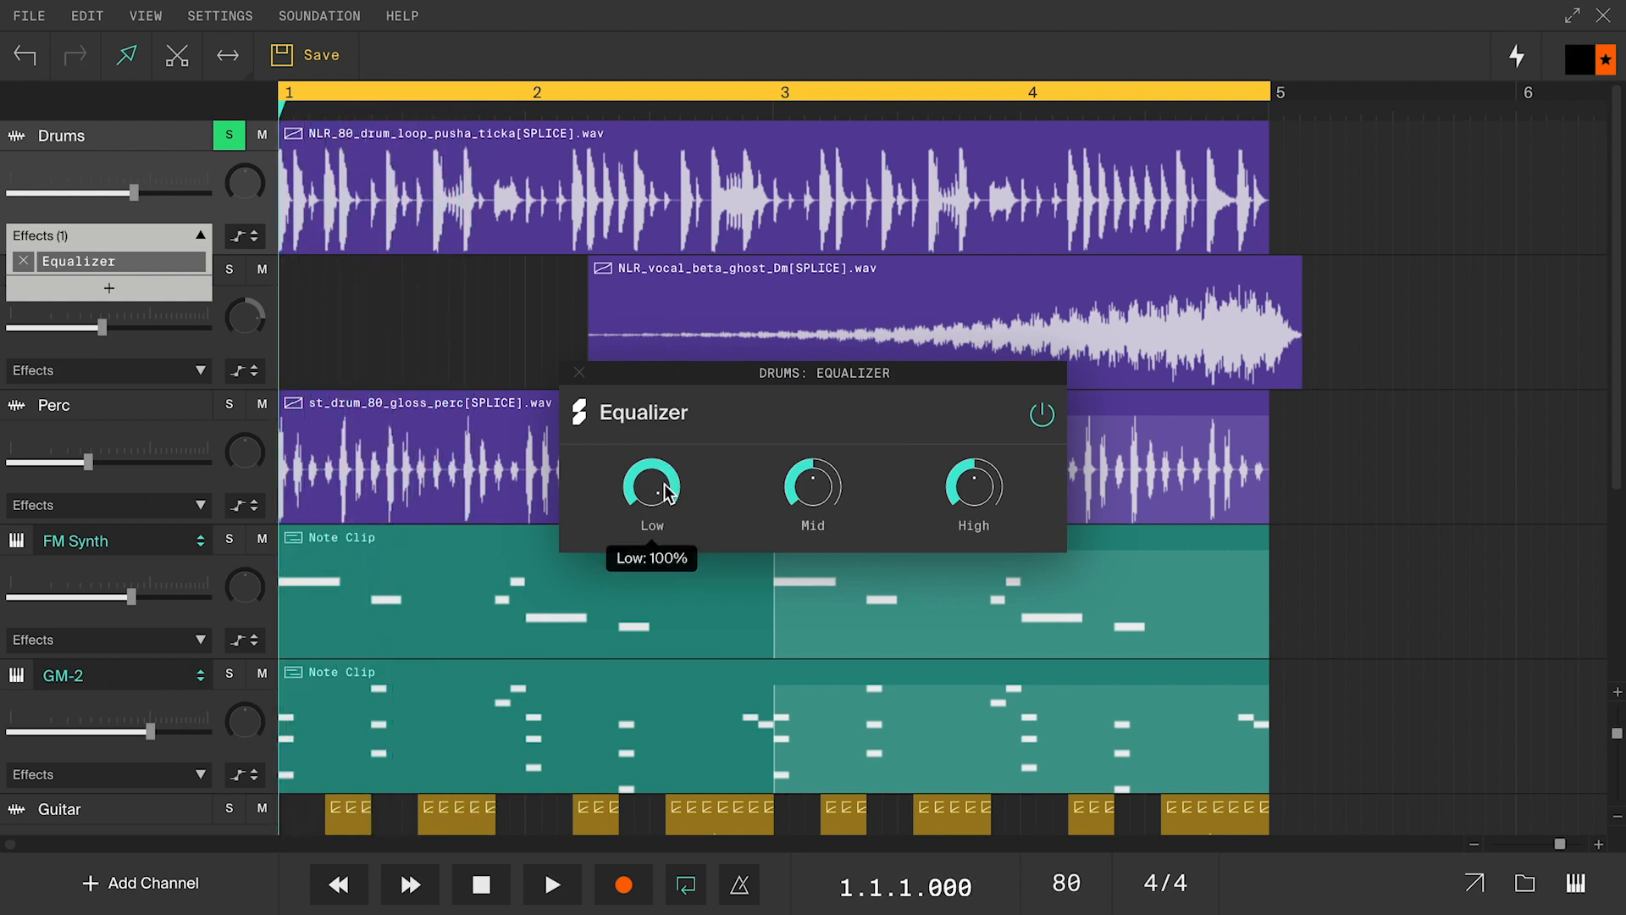
{"action": "left_click", "coordinate": [647, 773]}
{"action": "key", "text": "space"}
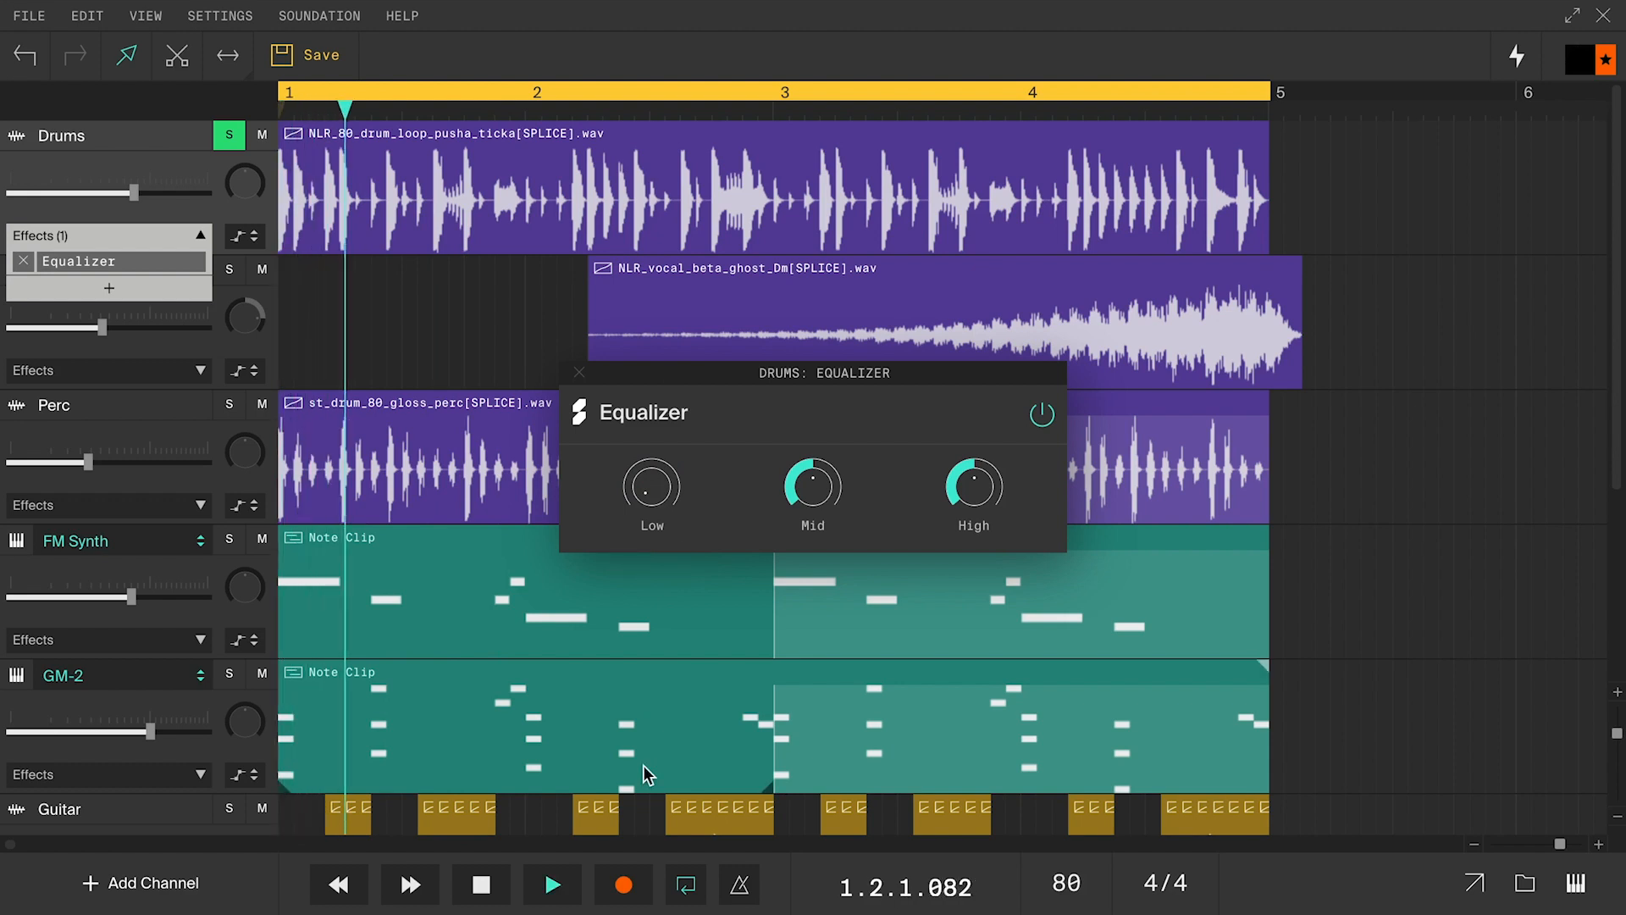
{"action": "left_click", "coordinate": [635, 554]}
{"action": "key", "text": "space"}
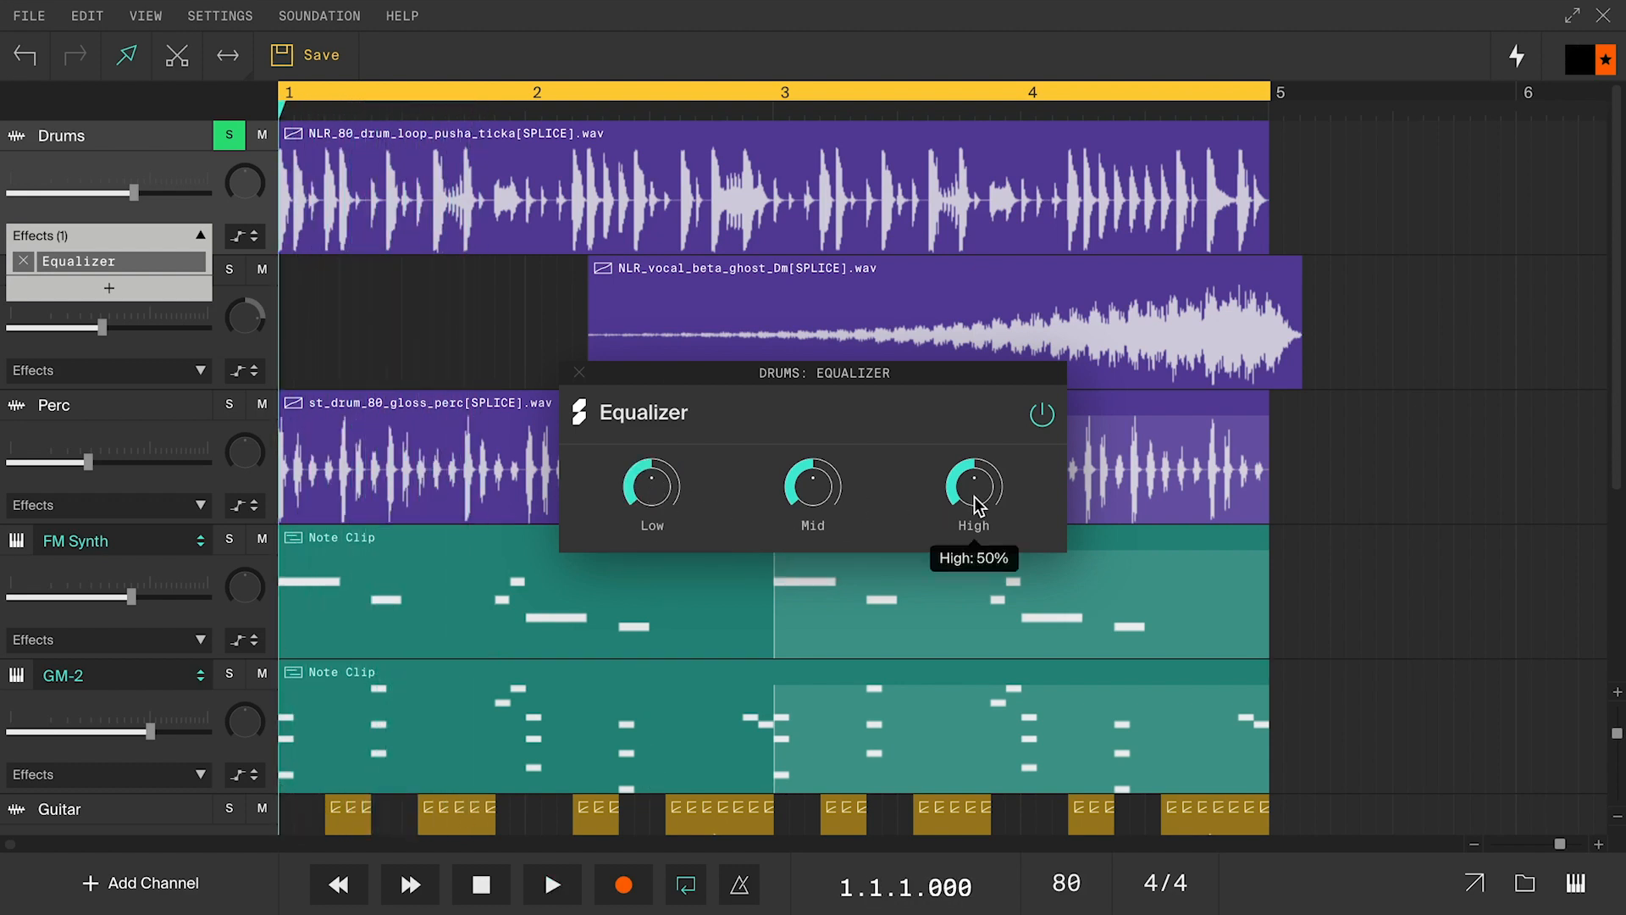
Step: Turn the Equalizer's High band fully up and play the drum loop
{"action": "left_click", "coordinate": [980, 268]}
{"action": "key", "text": "space"}
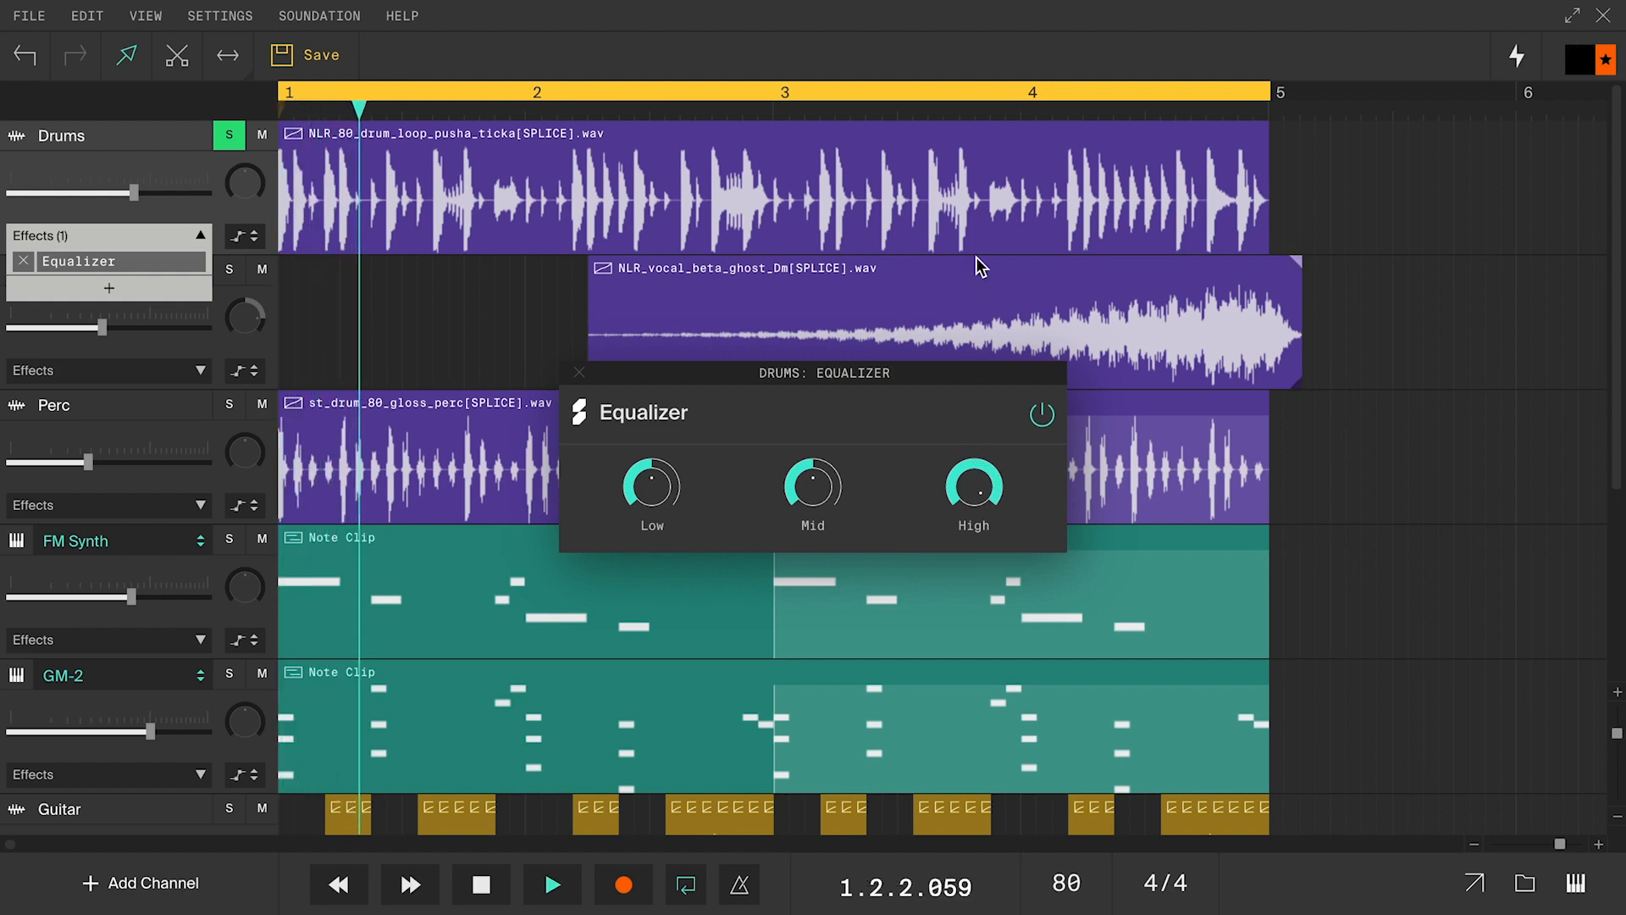
{"action": "key", "text": "space"}
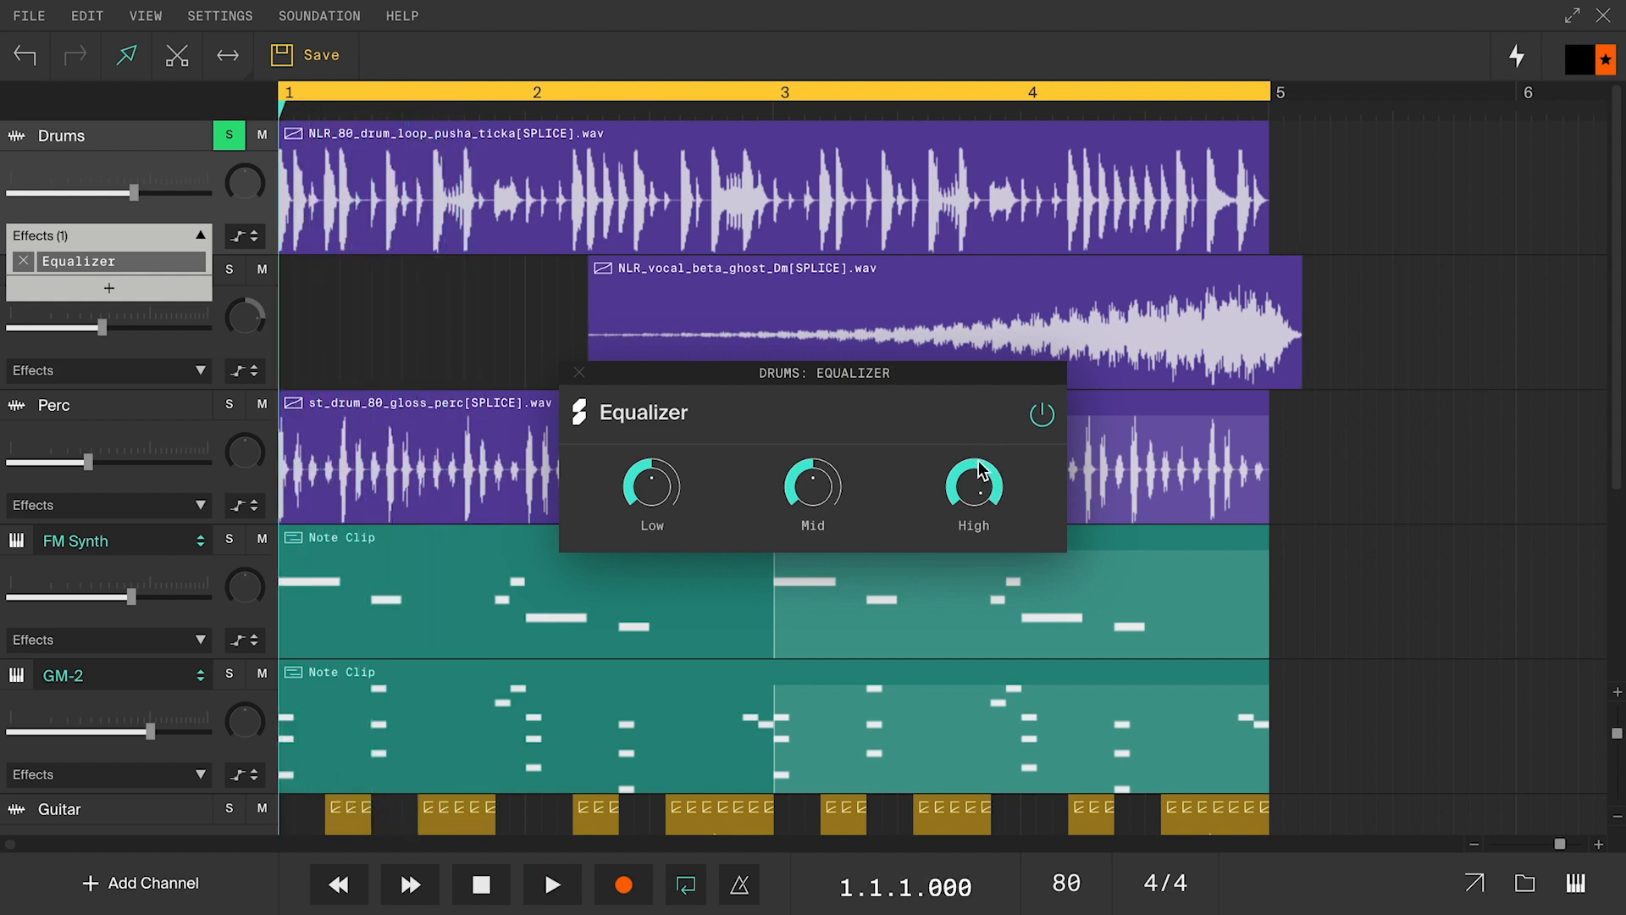
Step: Play the drum loop with the Equalizer's High band turned fully down, and undo the High band changes
{"action": "left_click", "coordinate": [977, 760]}
{"action": "key", "text": "space"}
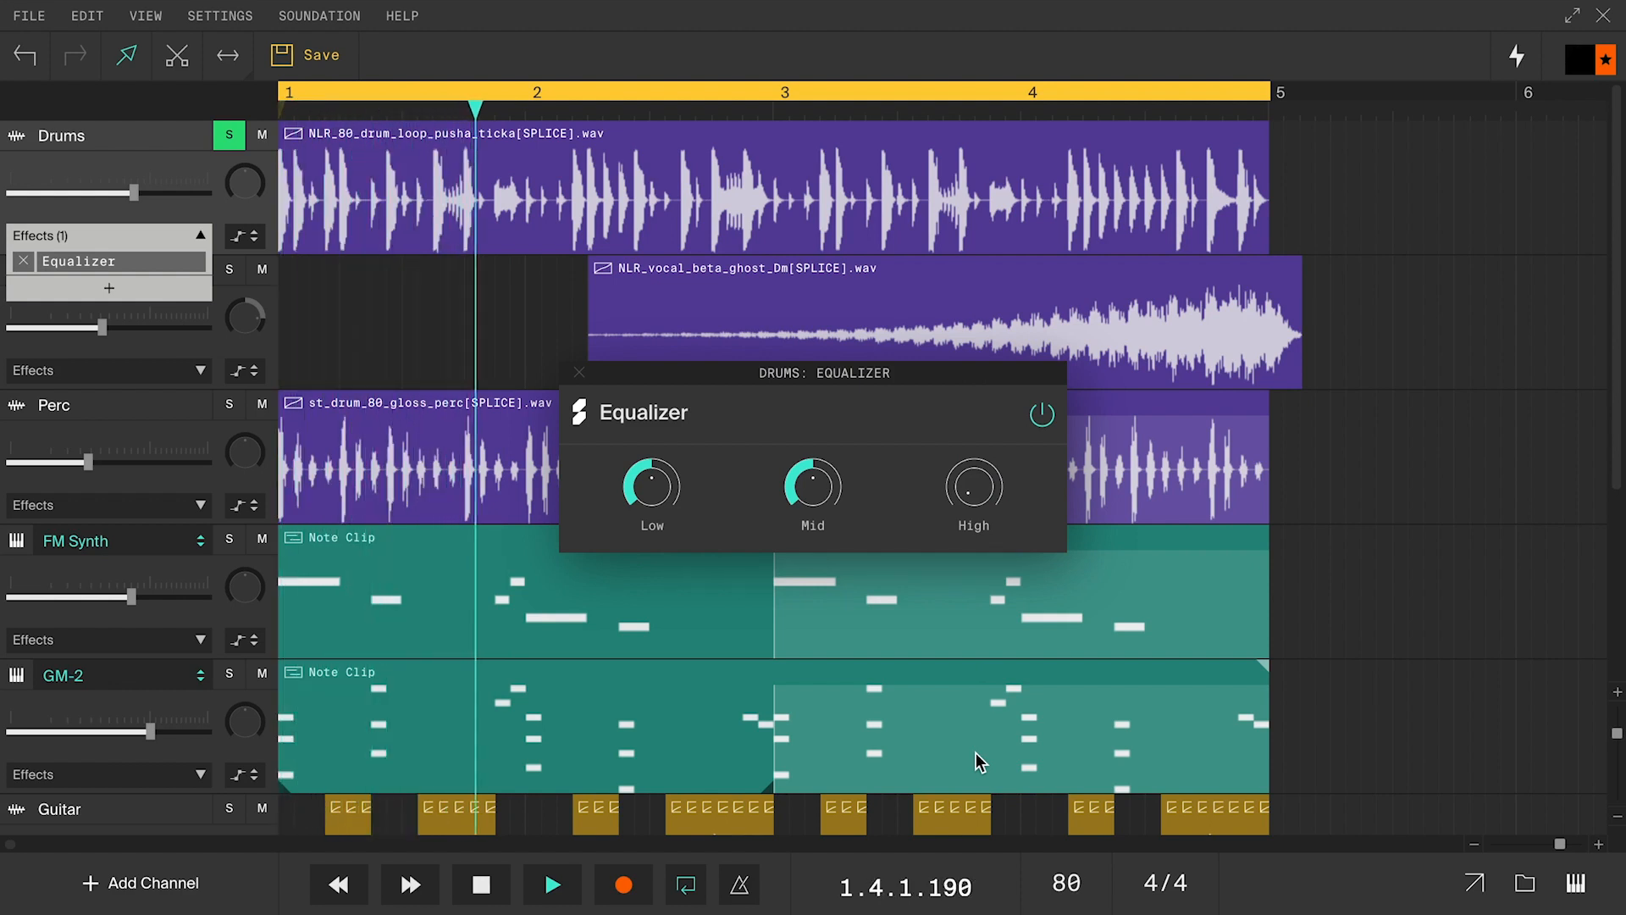
{"action": "key", "text": "space"}
{"action": "key", "text": "ctrl+z"}
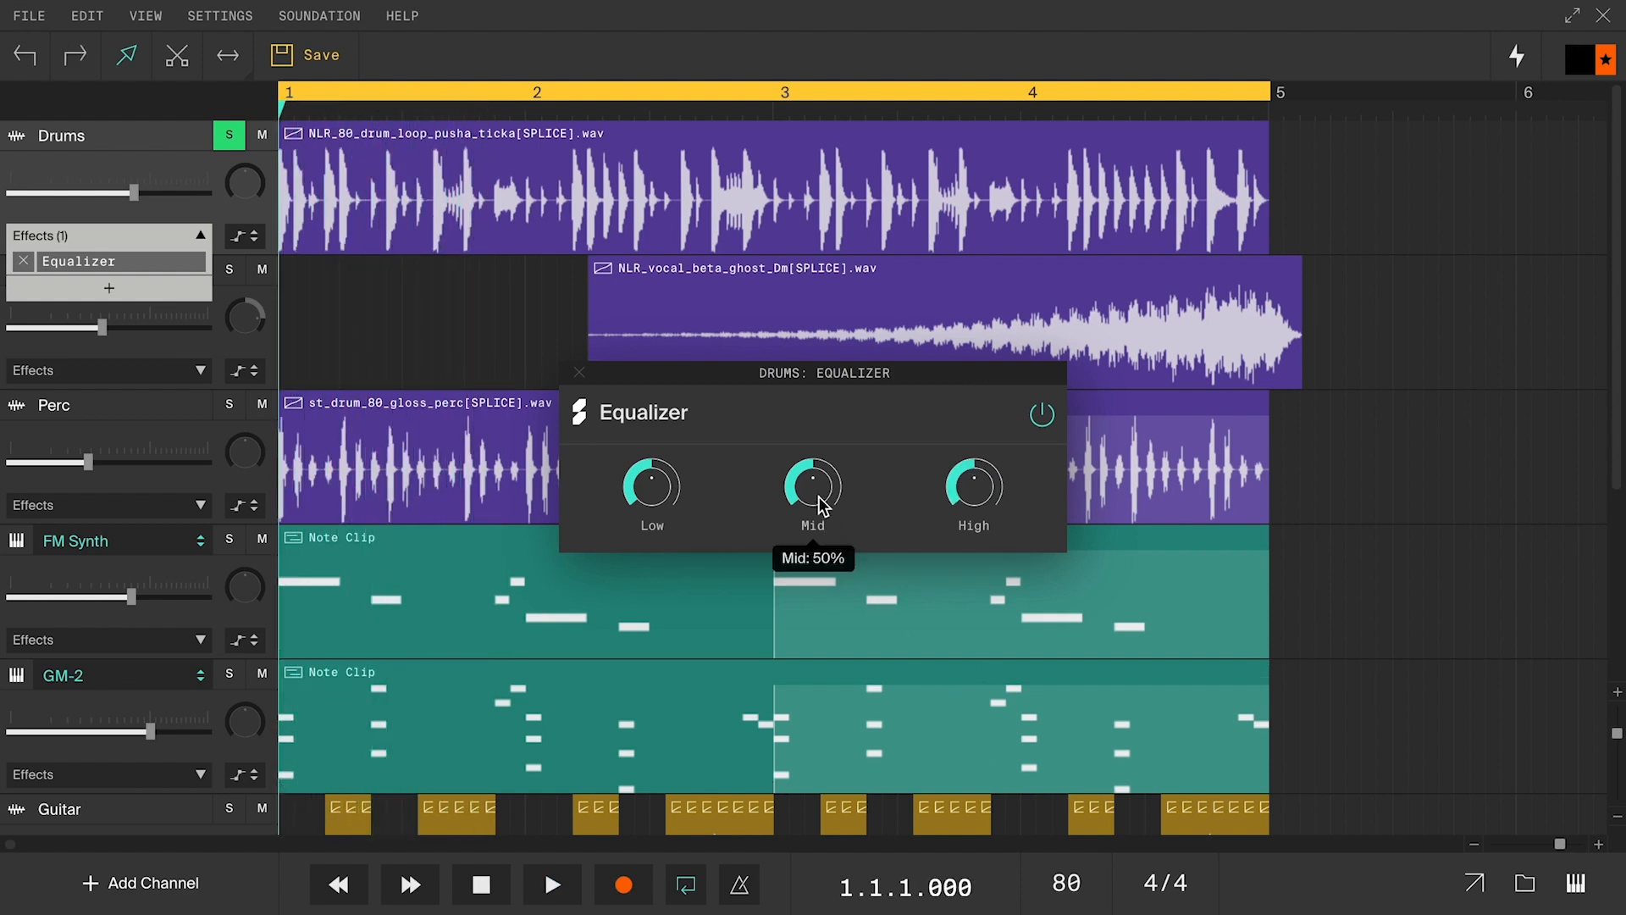
Step: Turn the Equalizer's Mid band fully up and play the drum loop
{"action": "left_click", "coordinate": [826, 278]}
{"action": "key", "text": "space"}
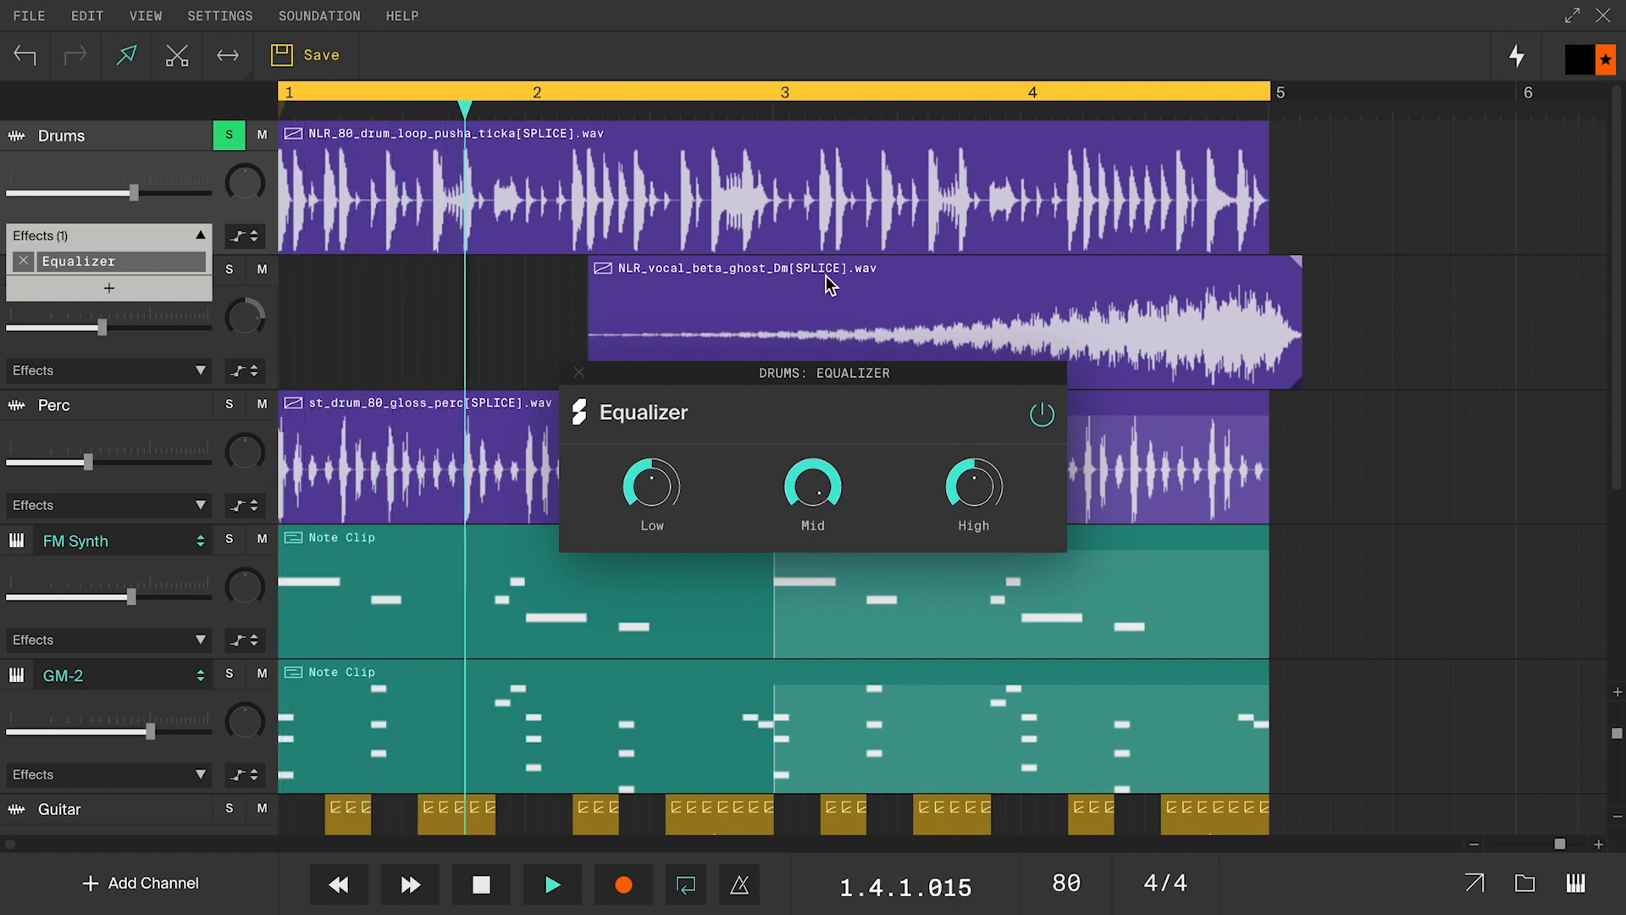
{"action": "key", "text": "space"}
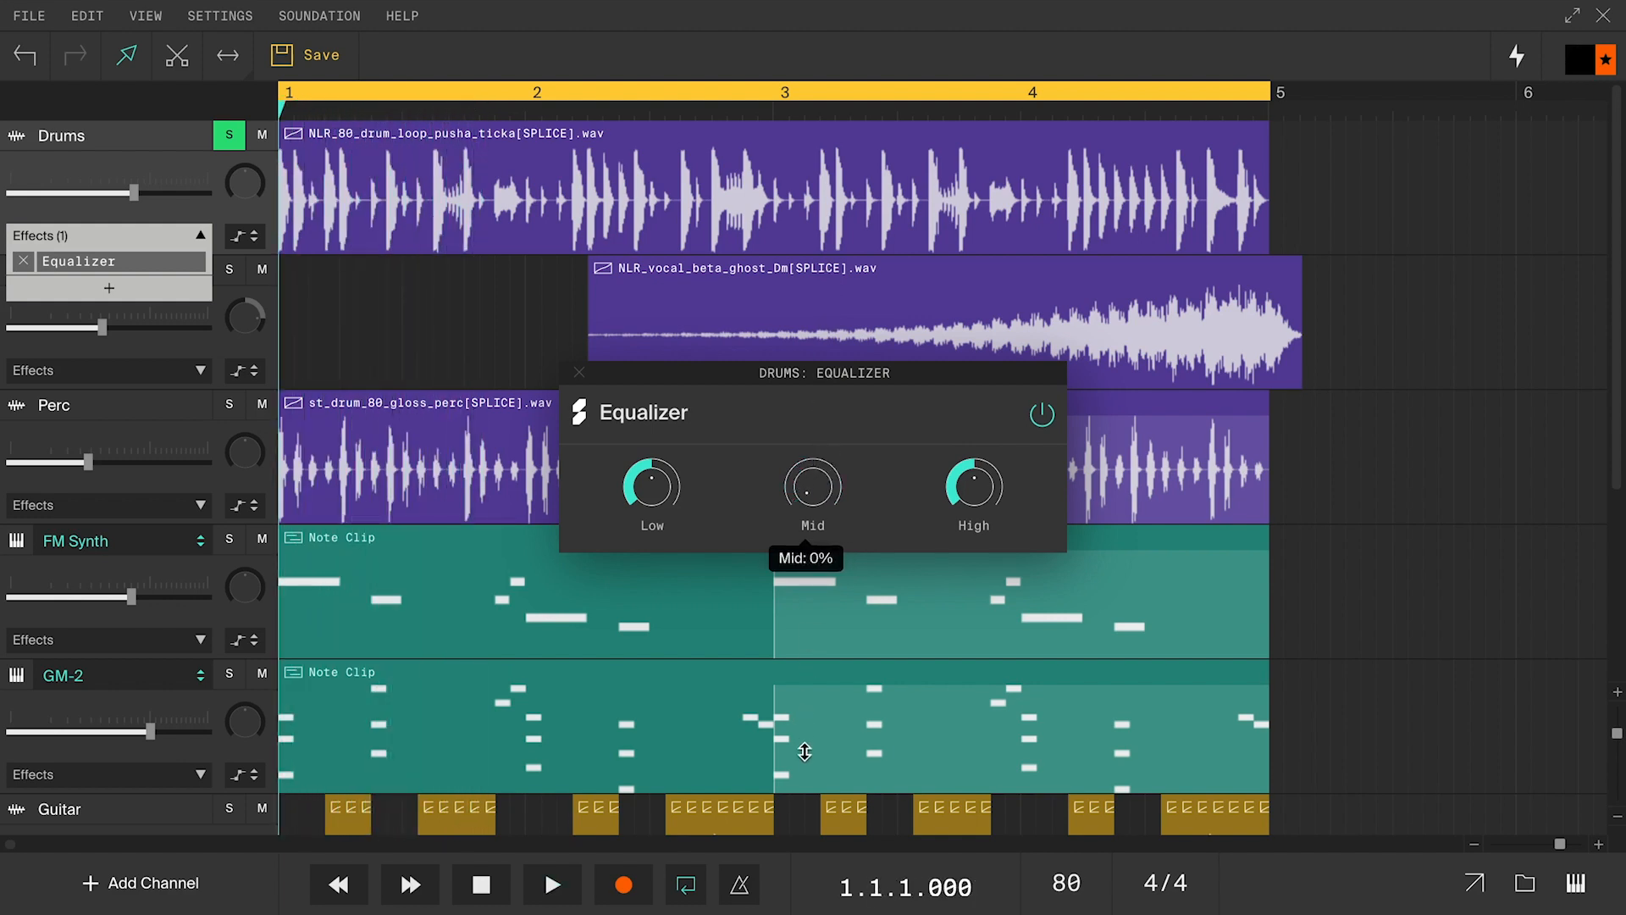
Step: Play the drum loop with the Equalizer's Mid band at 0%, and undo the Mid band changes
{"action": "left_click", "coordinate": [805, 755]}
{"action": "key", "text": "space"}
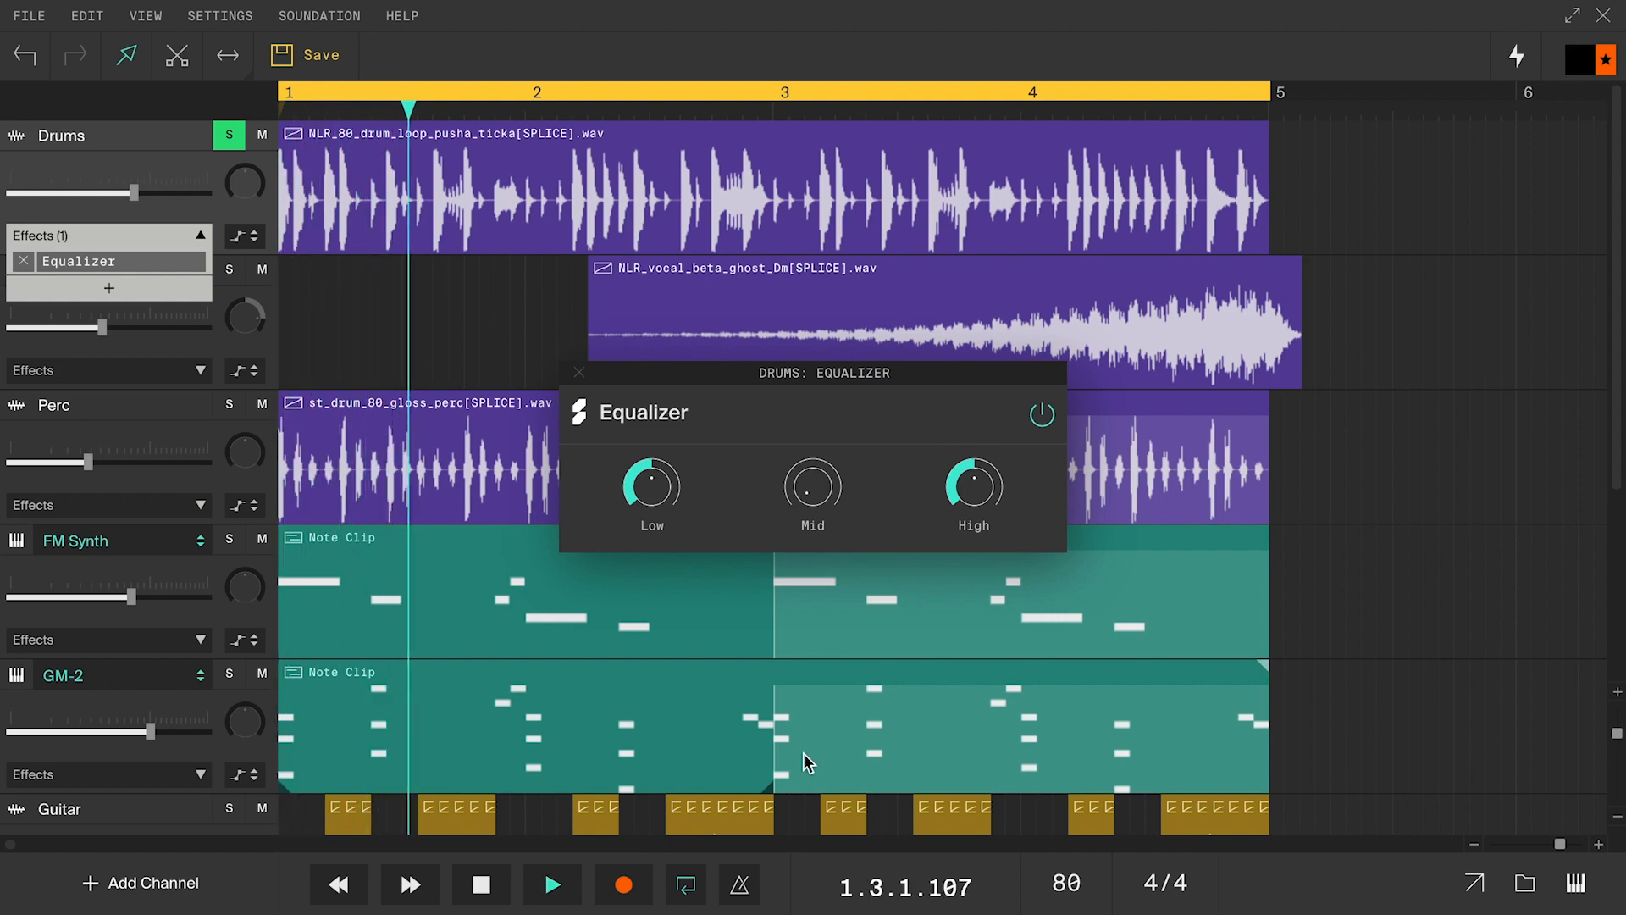
{"action": "key", "text": "space"}
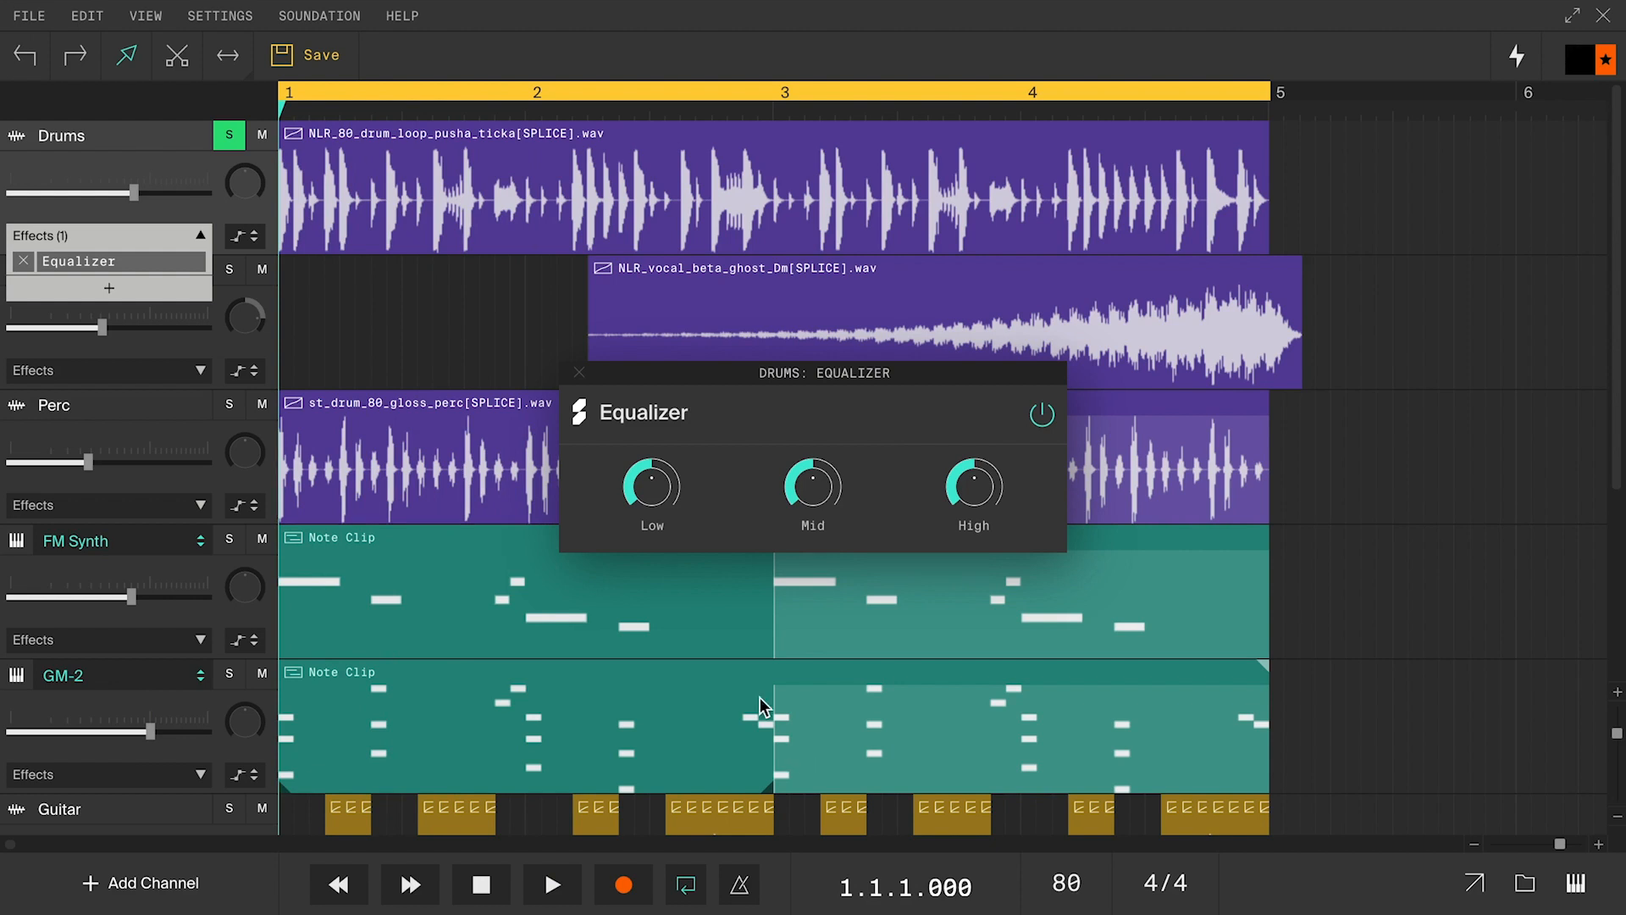
Step: Remove the Equalizer from the Drums channel and add a Parametric EQ in its place
{"action": "left_click", "coordinate": [580, 374]}
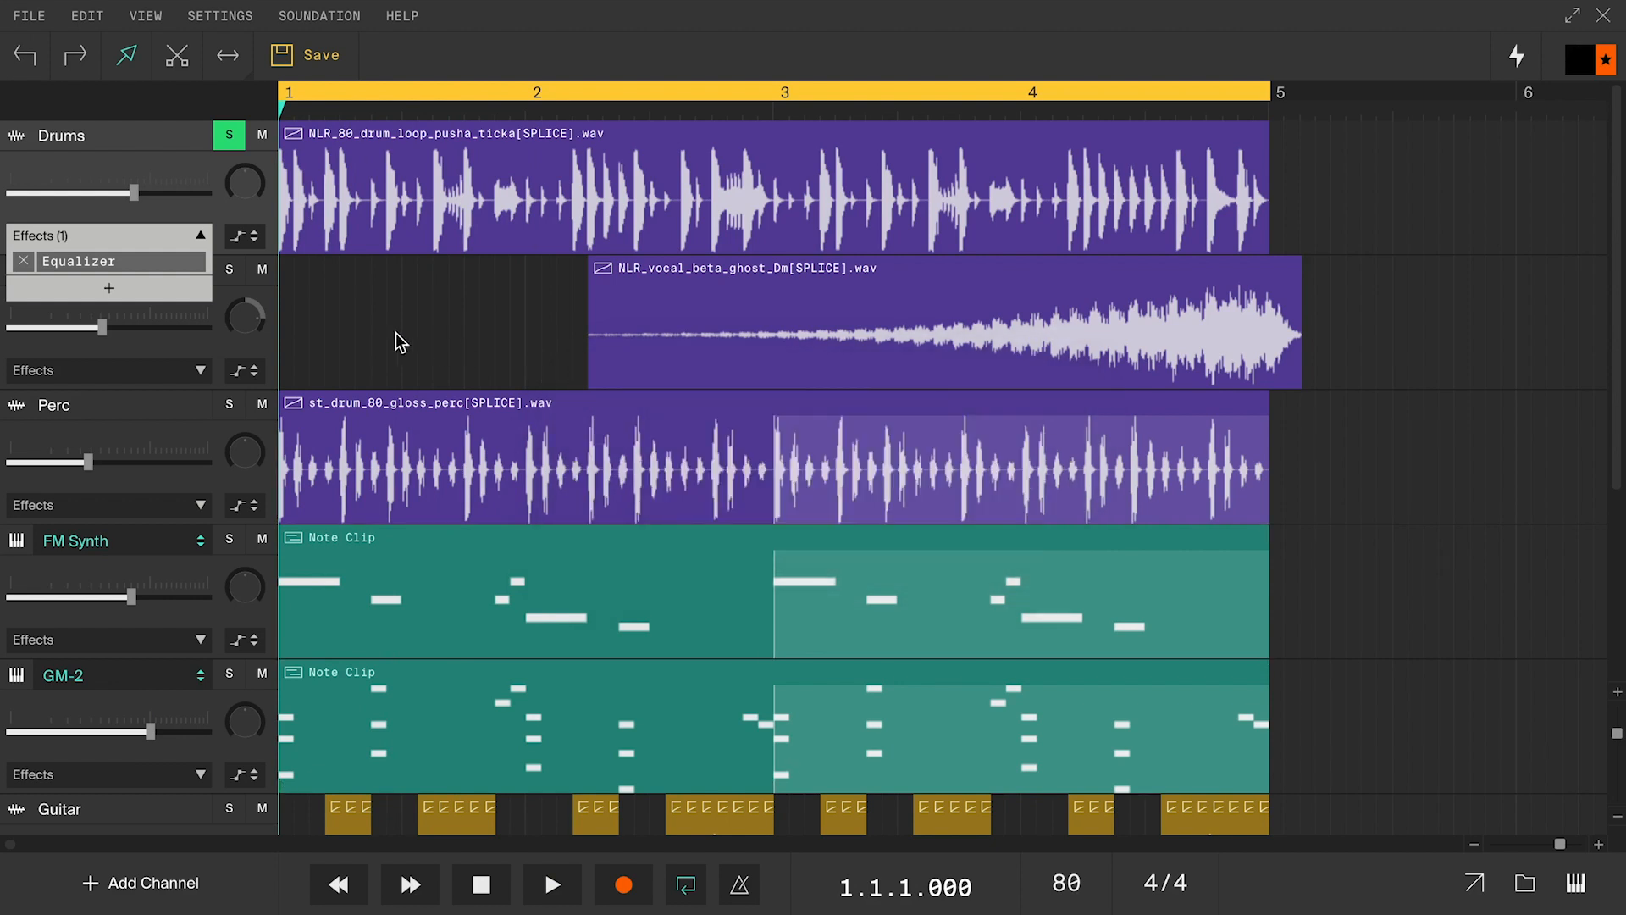
{"action": "left_click", "coordinate": [24, 261]}
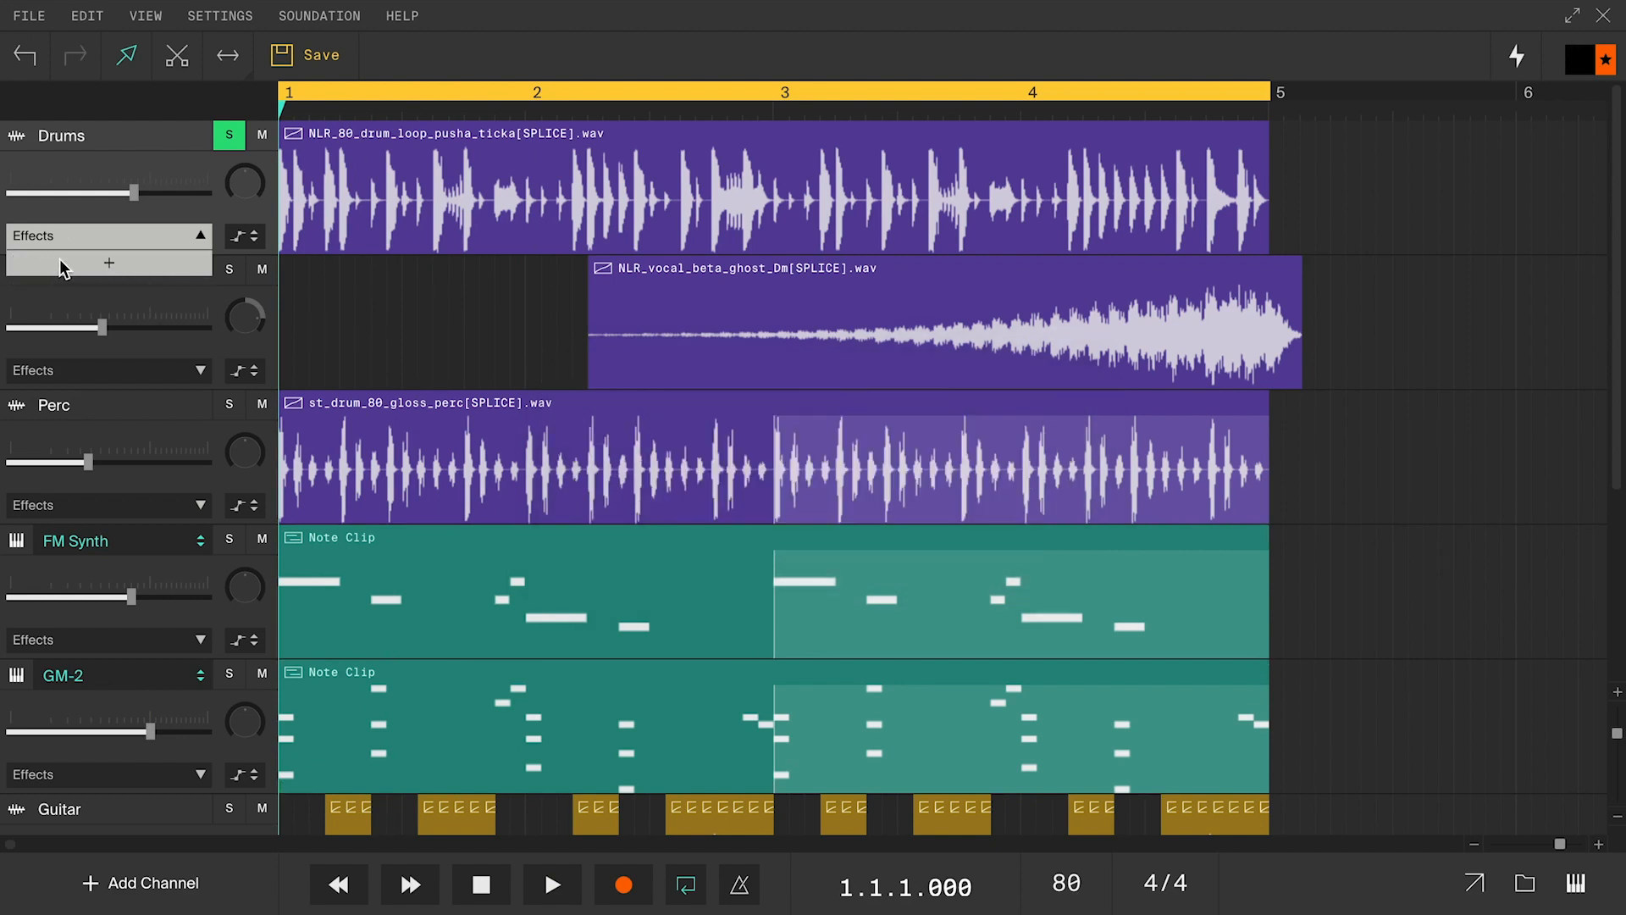
{"action": "left_click", "coordinate": [106, 261]}
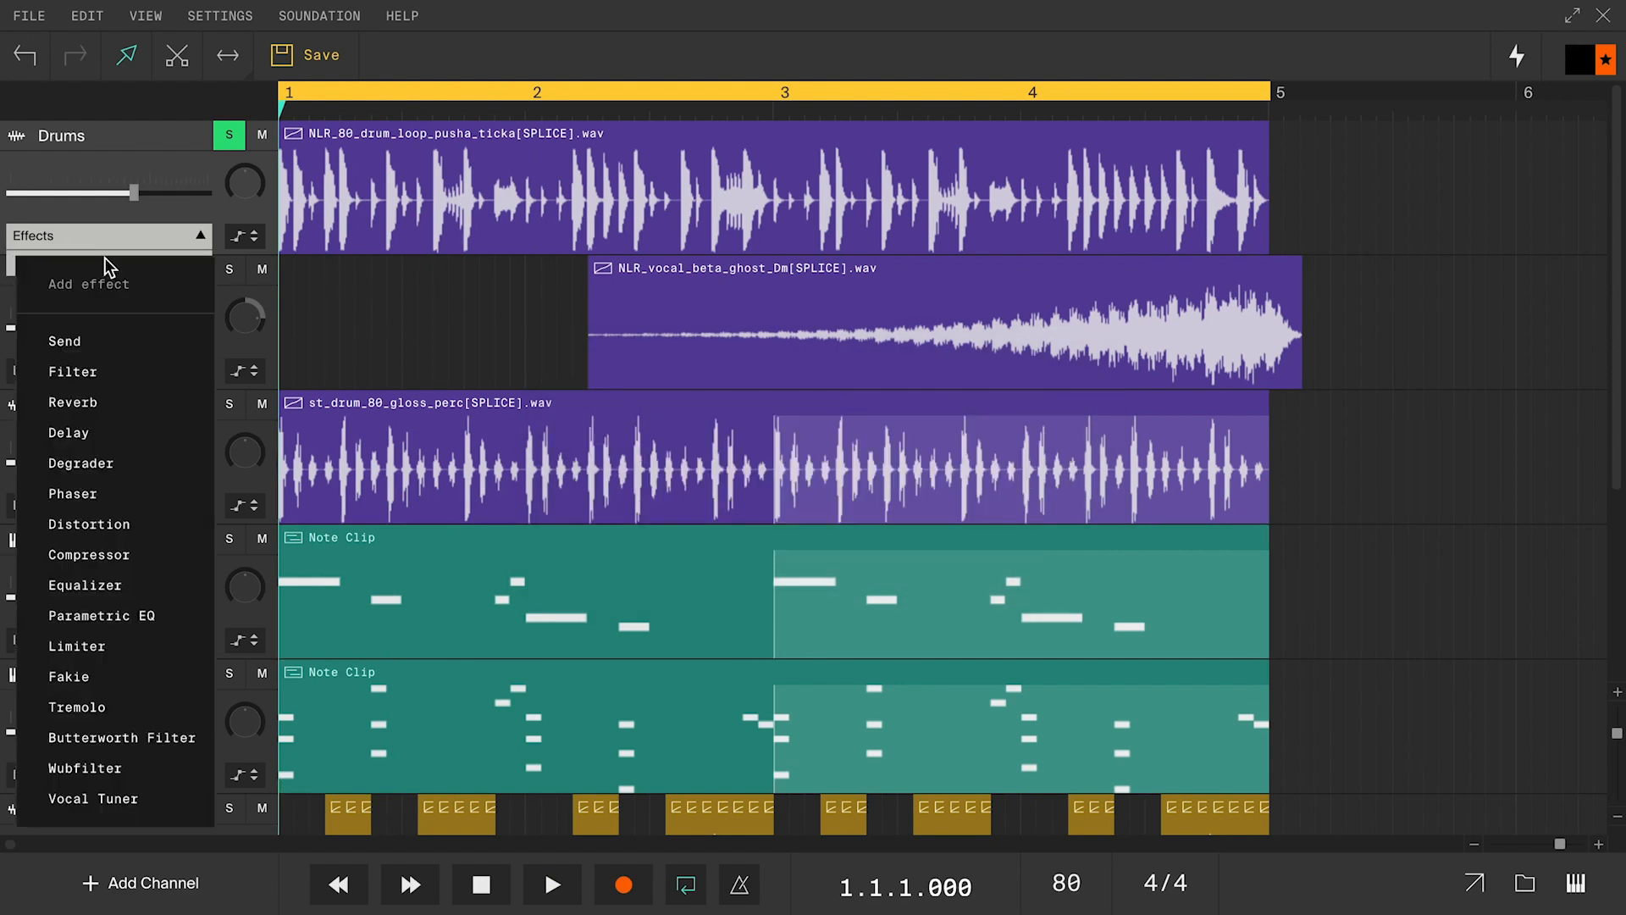
{"action": "left_click", "coordinate": [119, 619]}
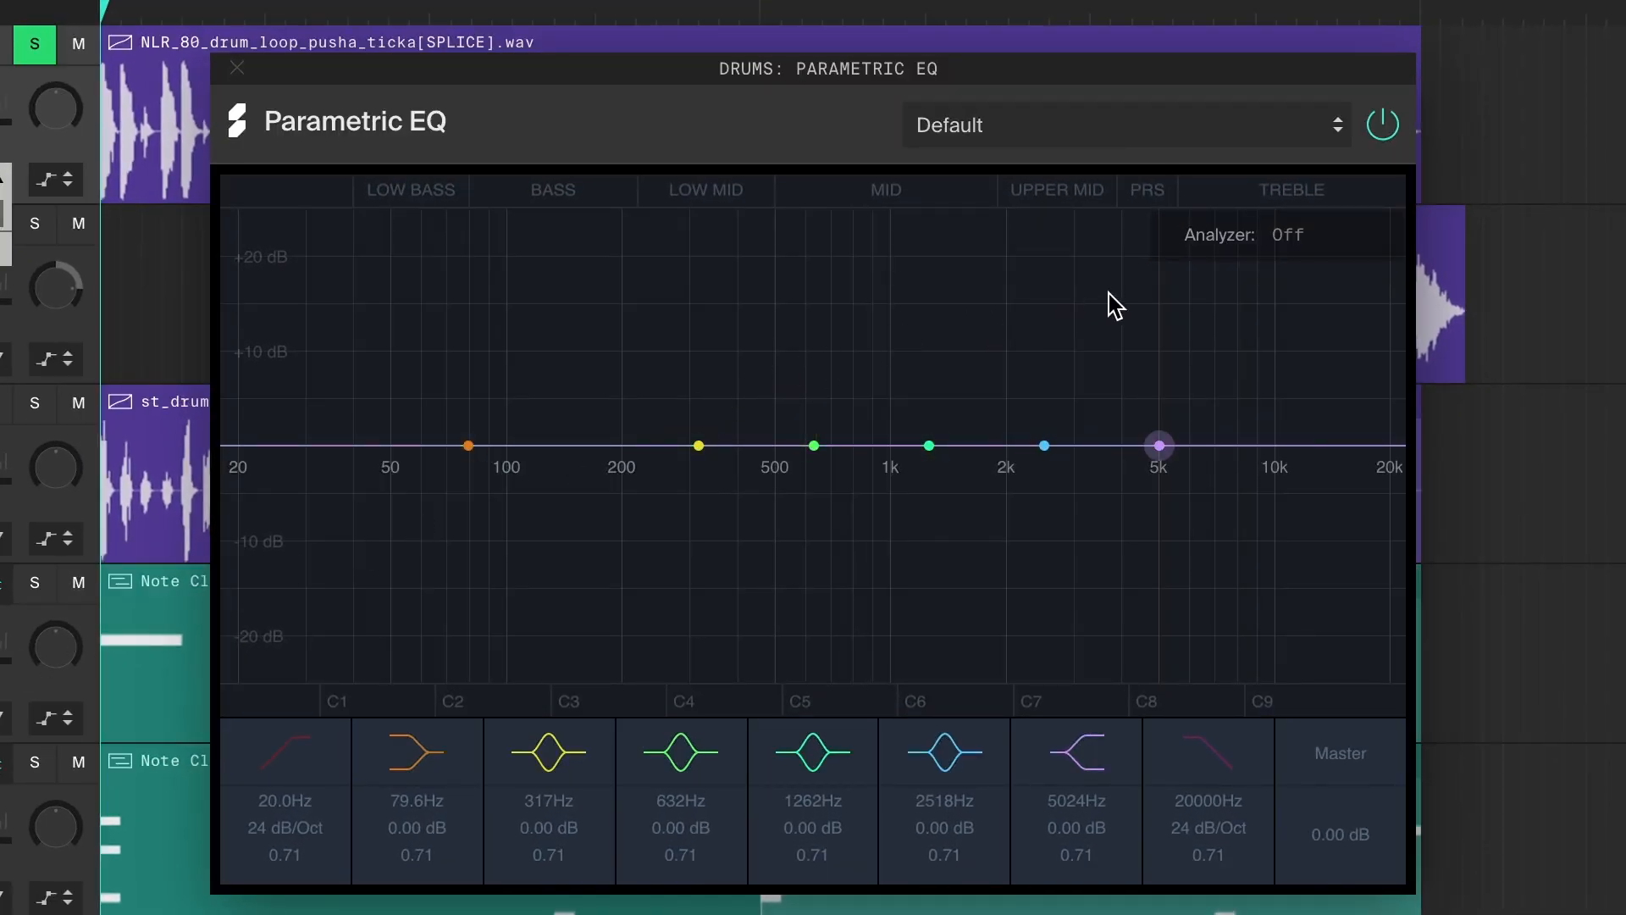
Step: Set the Parametric EQ's analyzer to Spectrum and play the drum loop to examine its frequencies from bass to treble
{"action": "left_click", "coordinate": [1299, 244]}
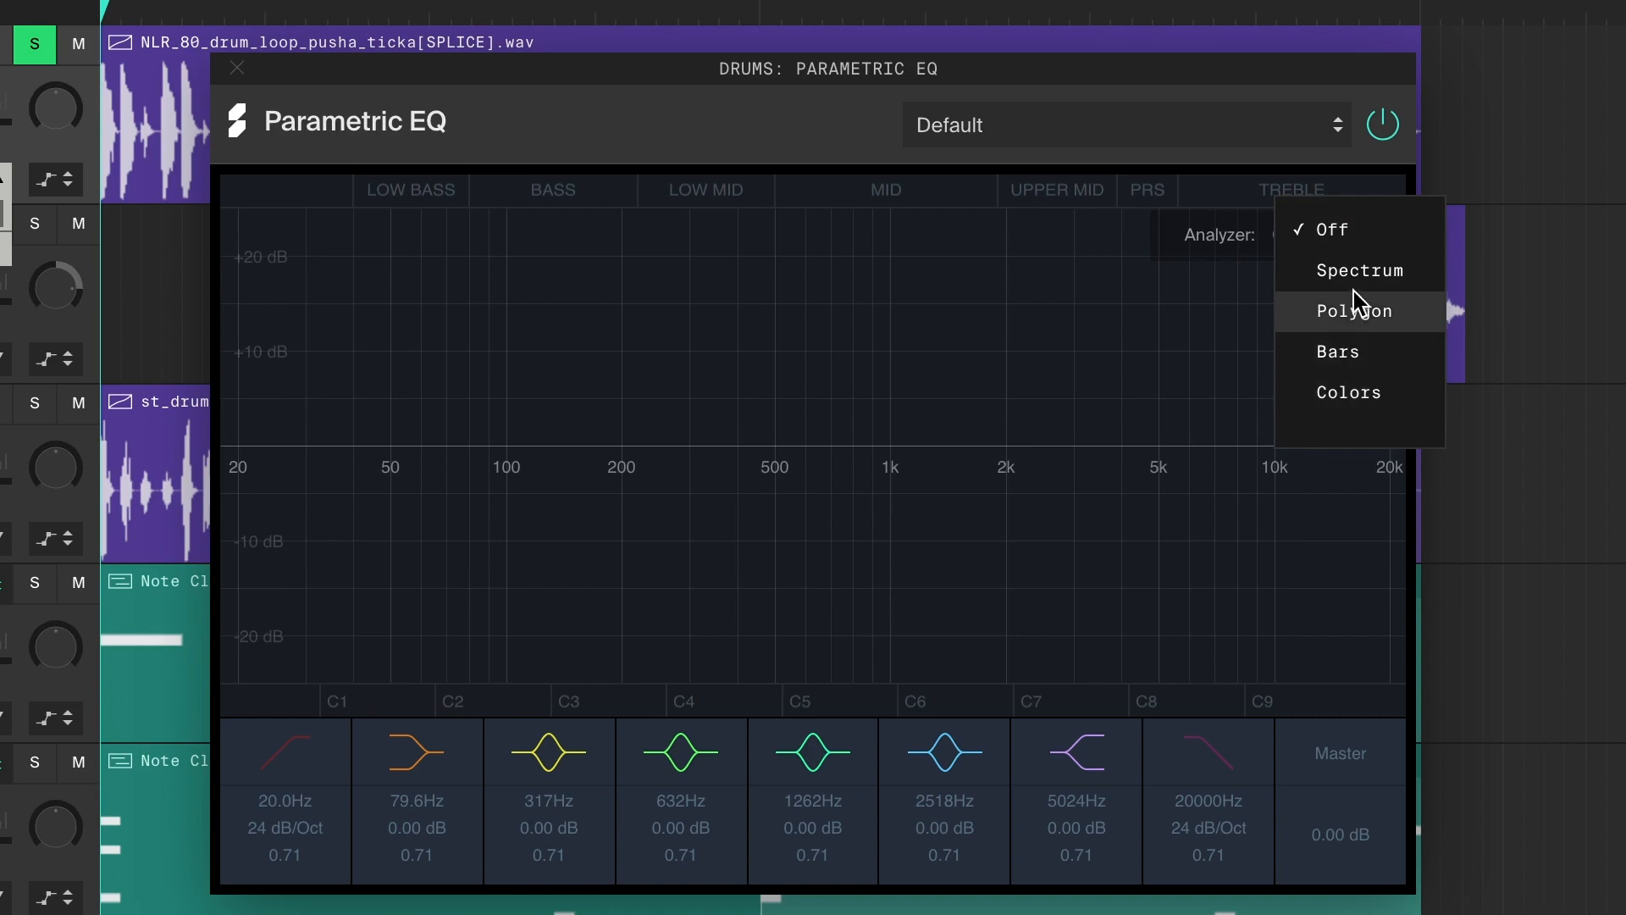
{"action": "left_click", "coordinate": [1406, 273]}
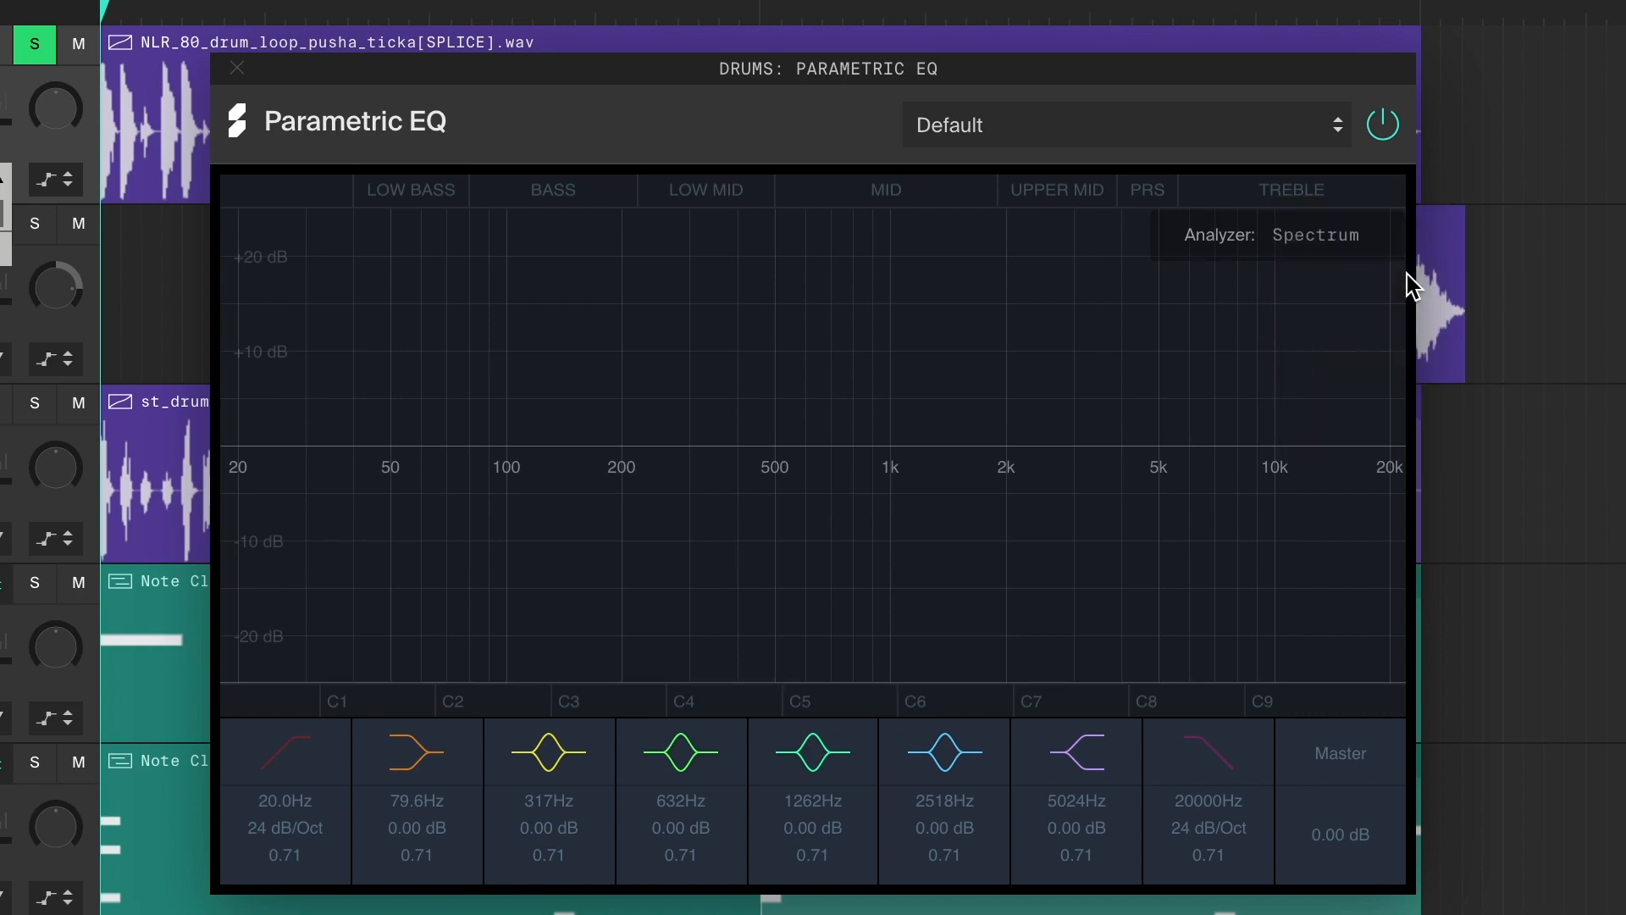
{"action": "key", "text": "space"}
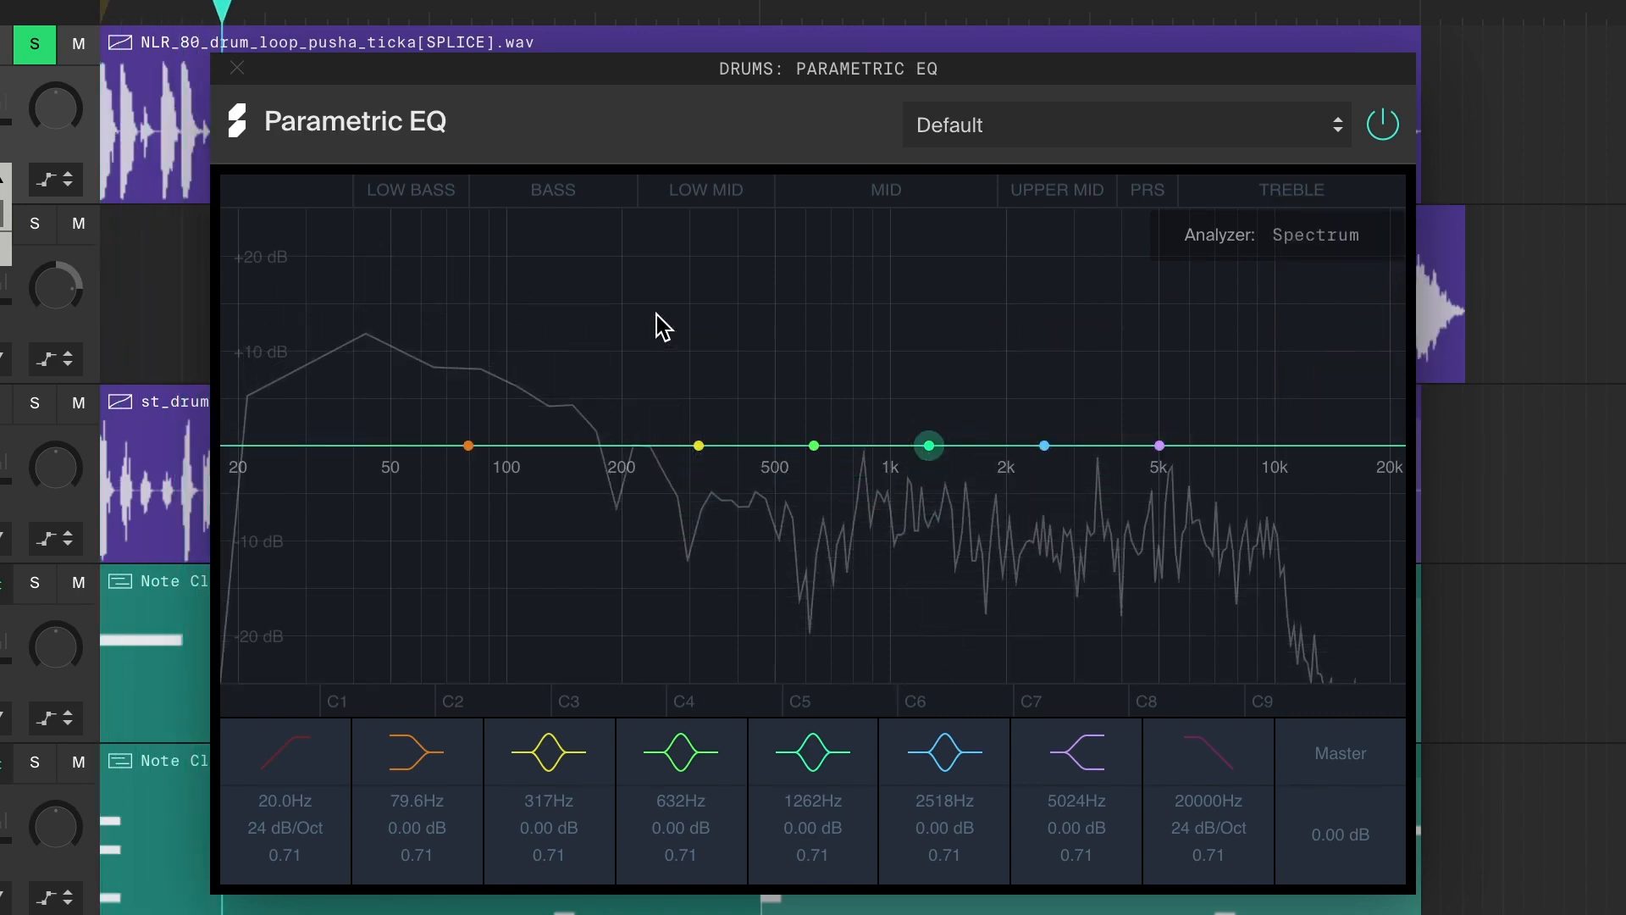
{"action": "left_click", "coordinate": [468, 446]}
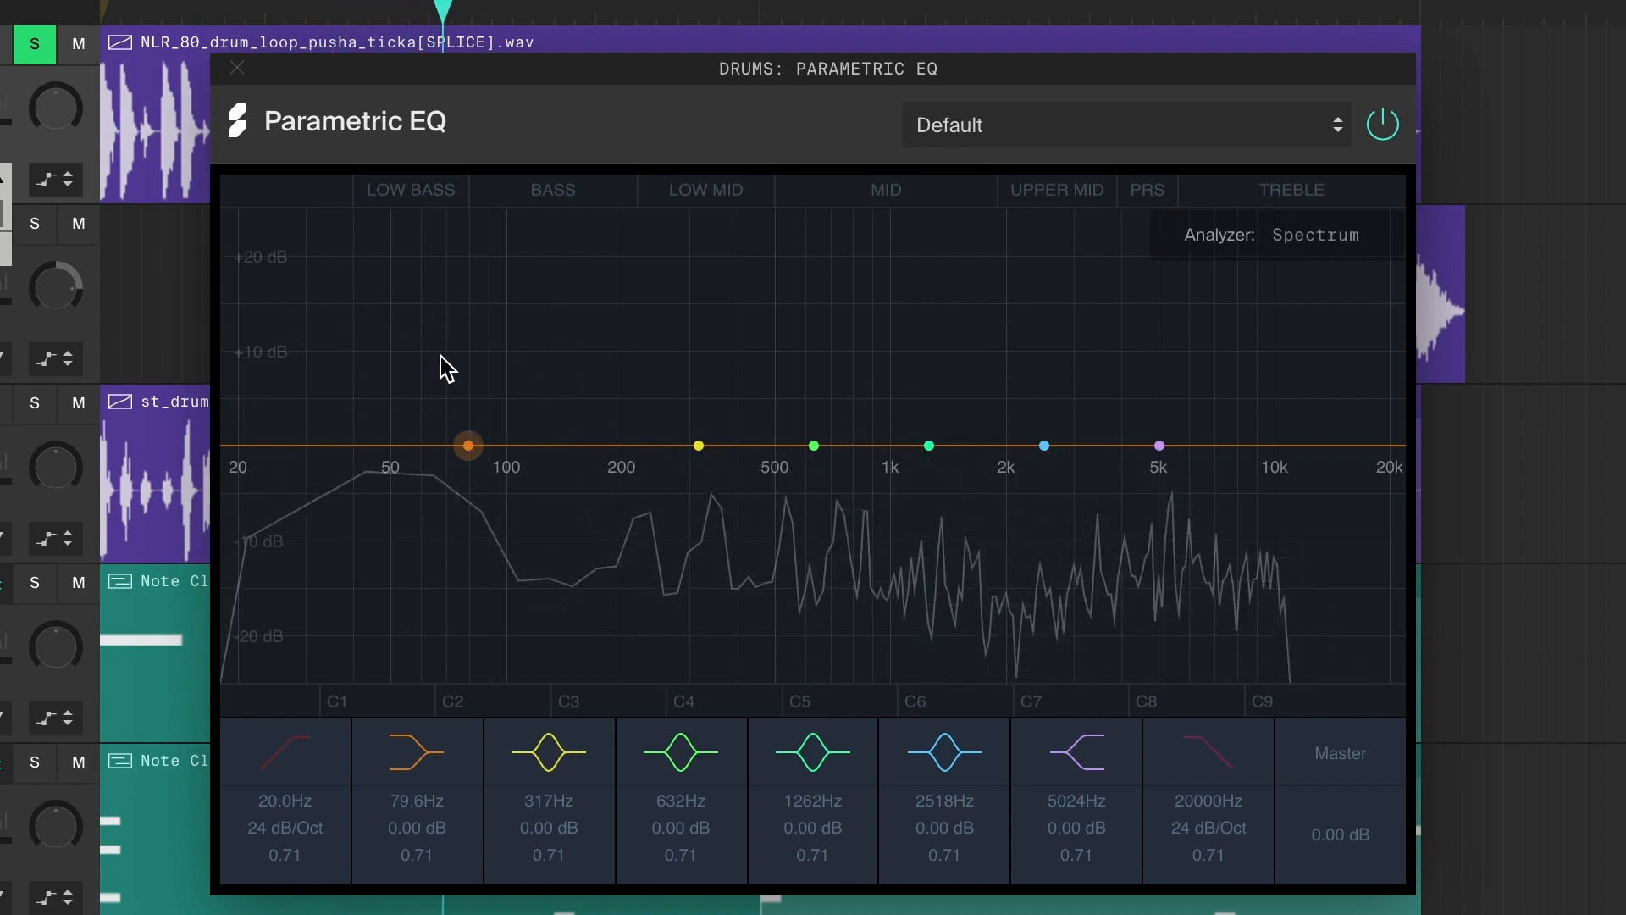
{"action": "left_click", "coordinate": [1044, 445]}
{"action": "left_click", "coordinate": [1159, 445]}
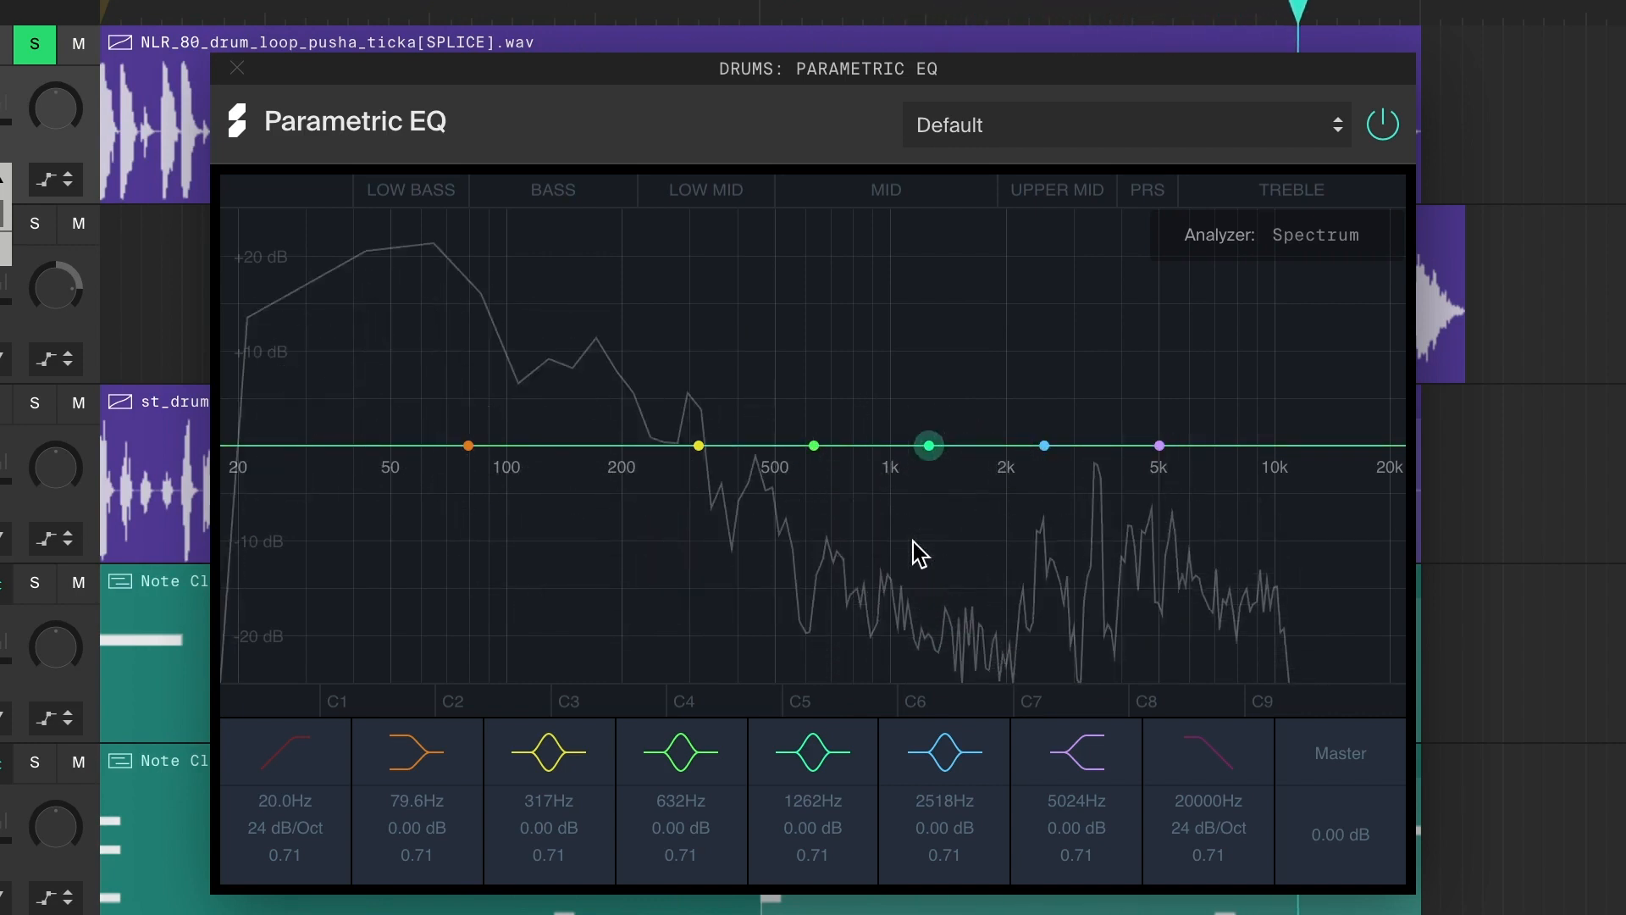
{"action": "key", "text": "space"}
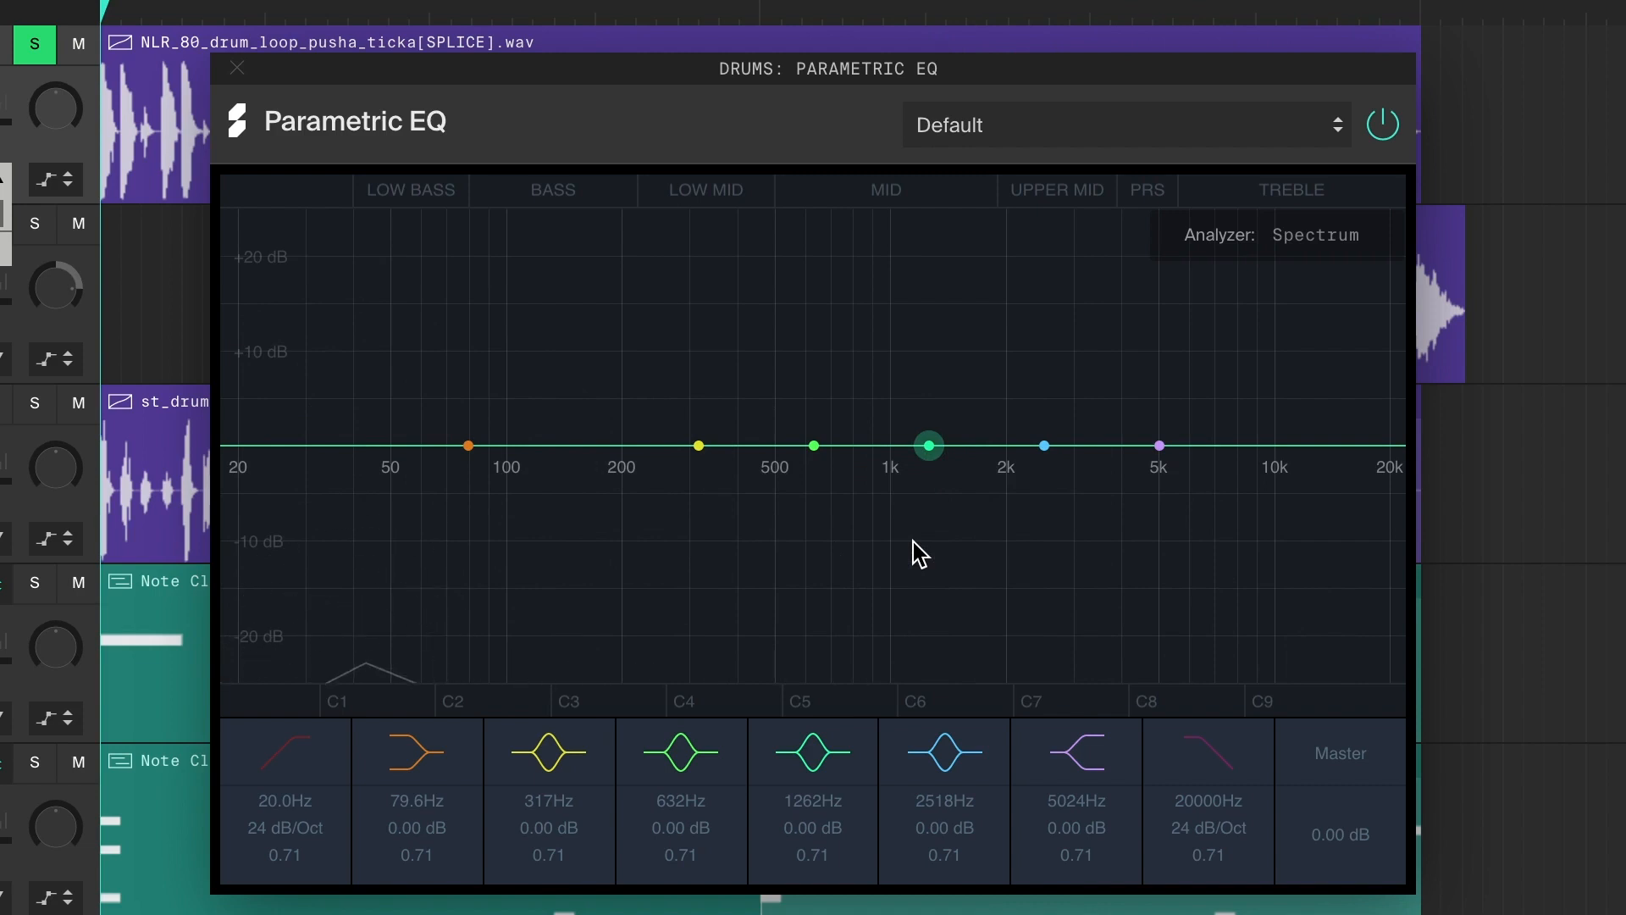
{"action": "left_click", "coordinate": [1021, 142]}
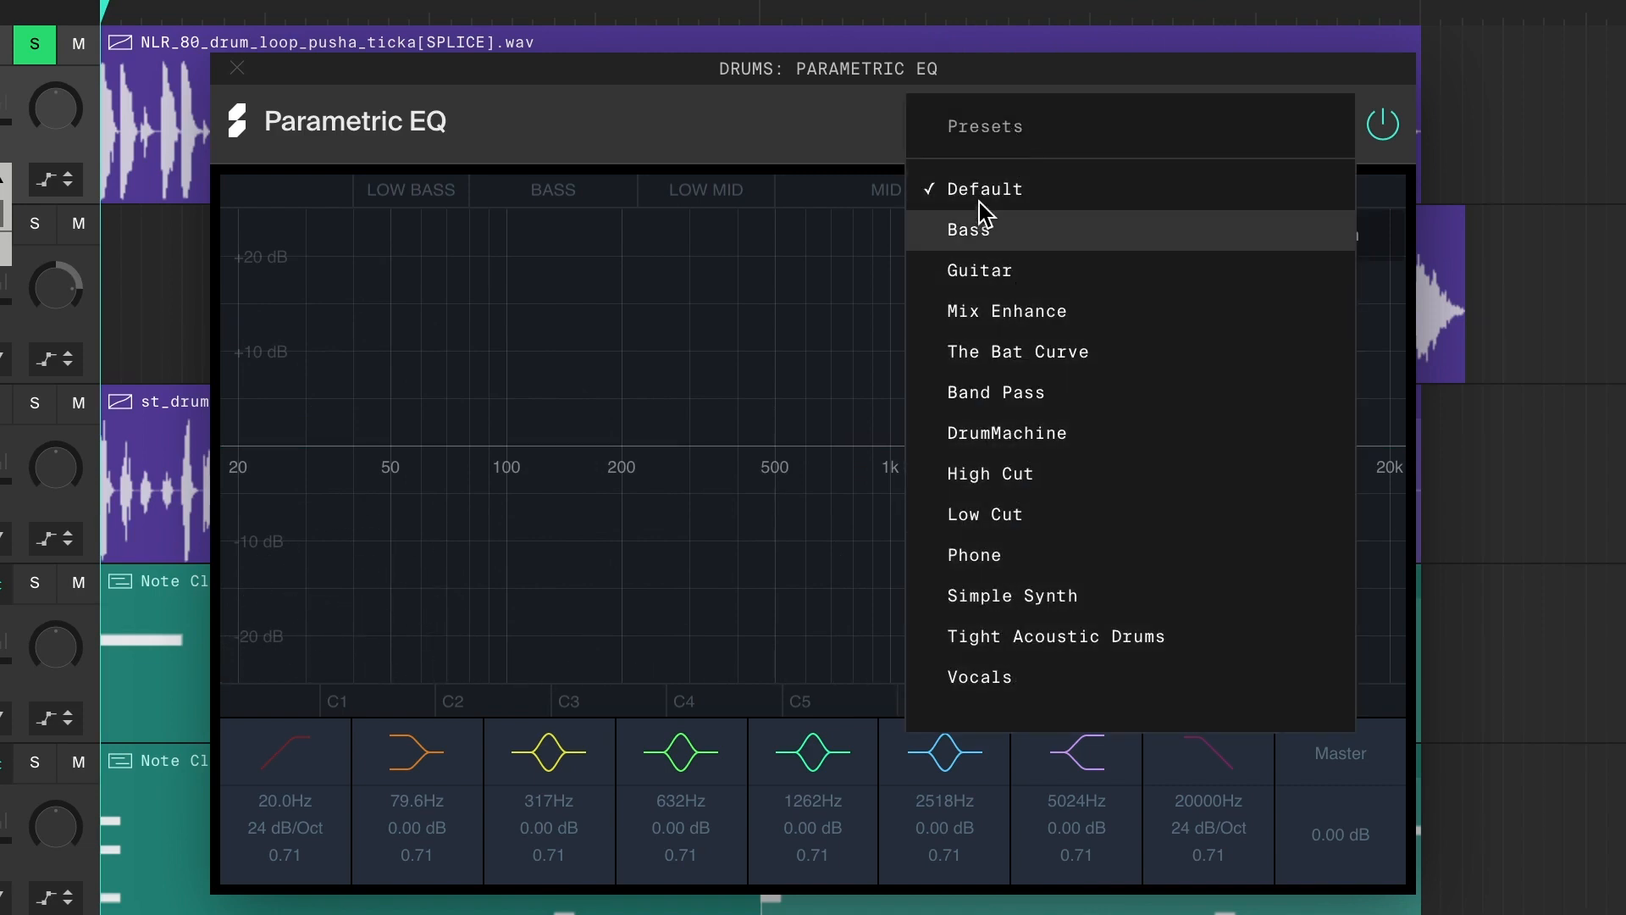
{"action": "left_click", "coordinate": [831, 134]}
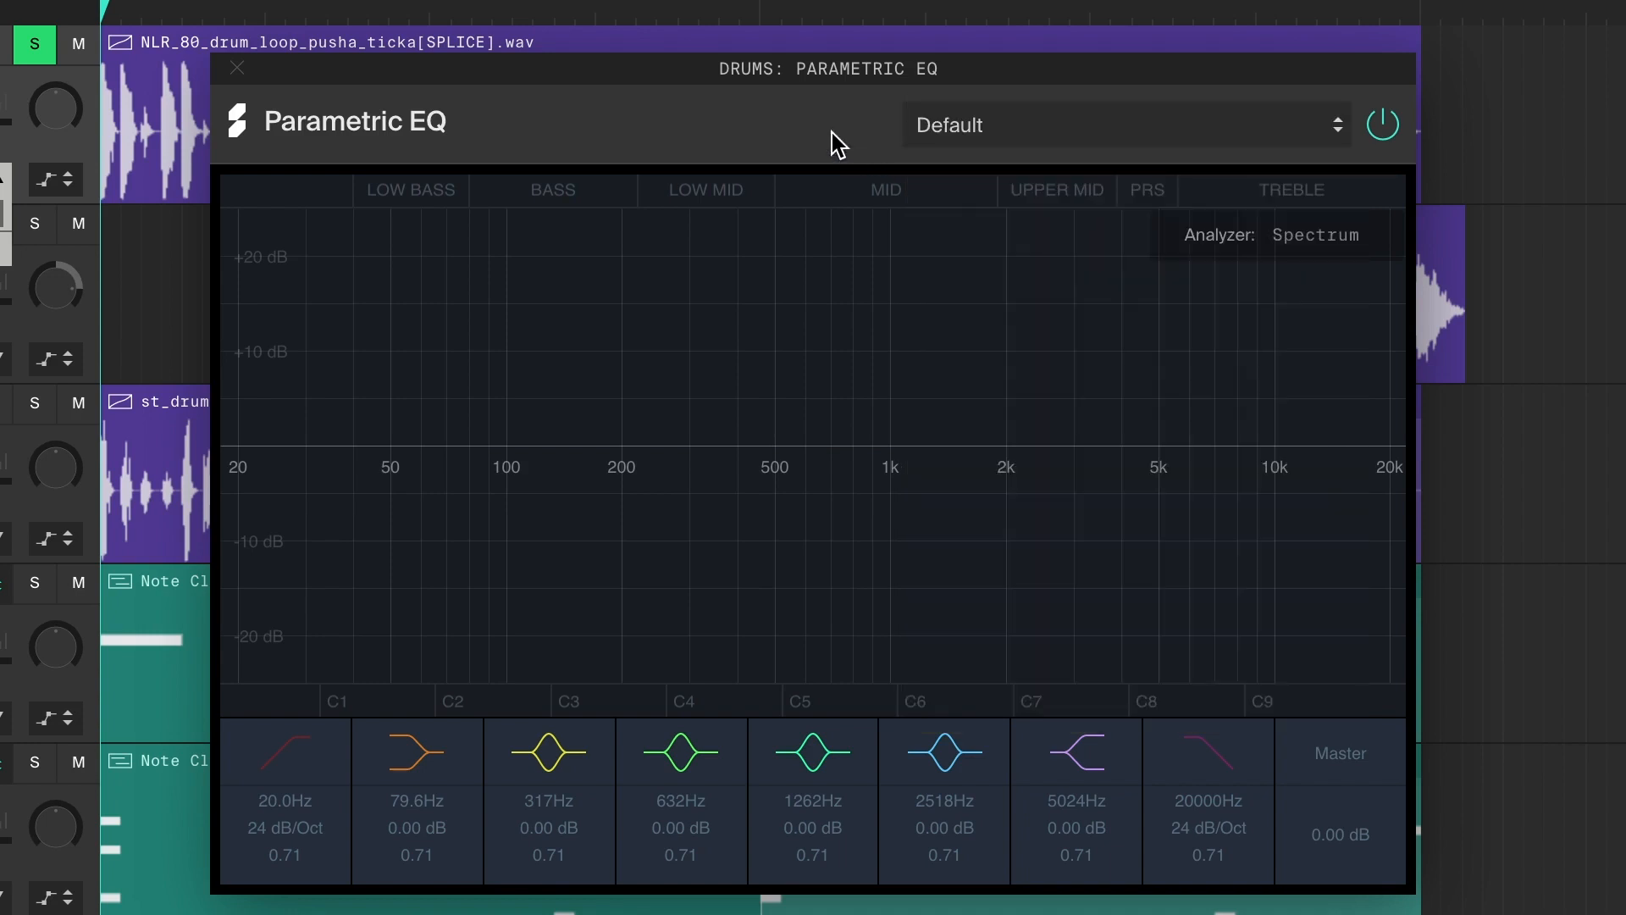
Step: Boost the blue upper-mid band of the Parametric EQ to about +17.7 dB near 2392 Hz and play the drum loop
{"action": "mouse_move", "coordinate": [932, 264]}
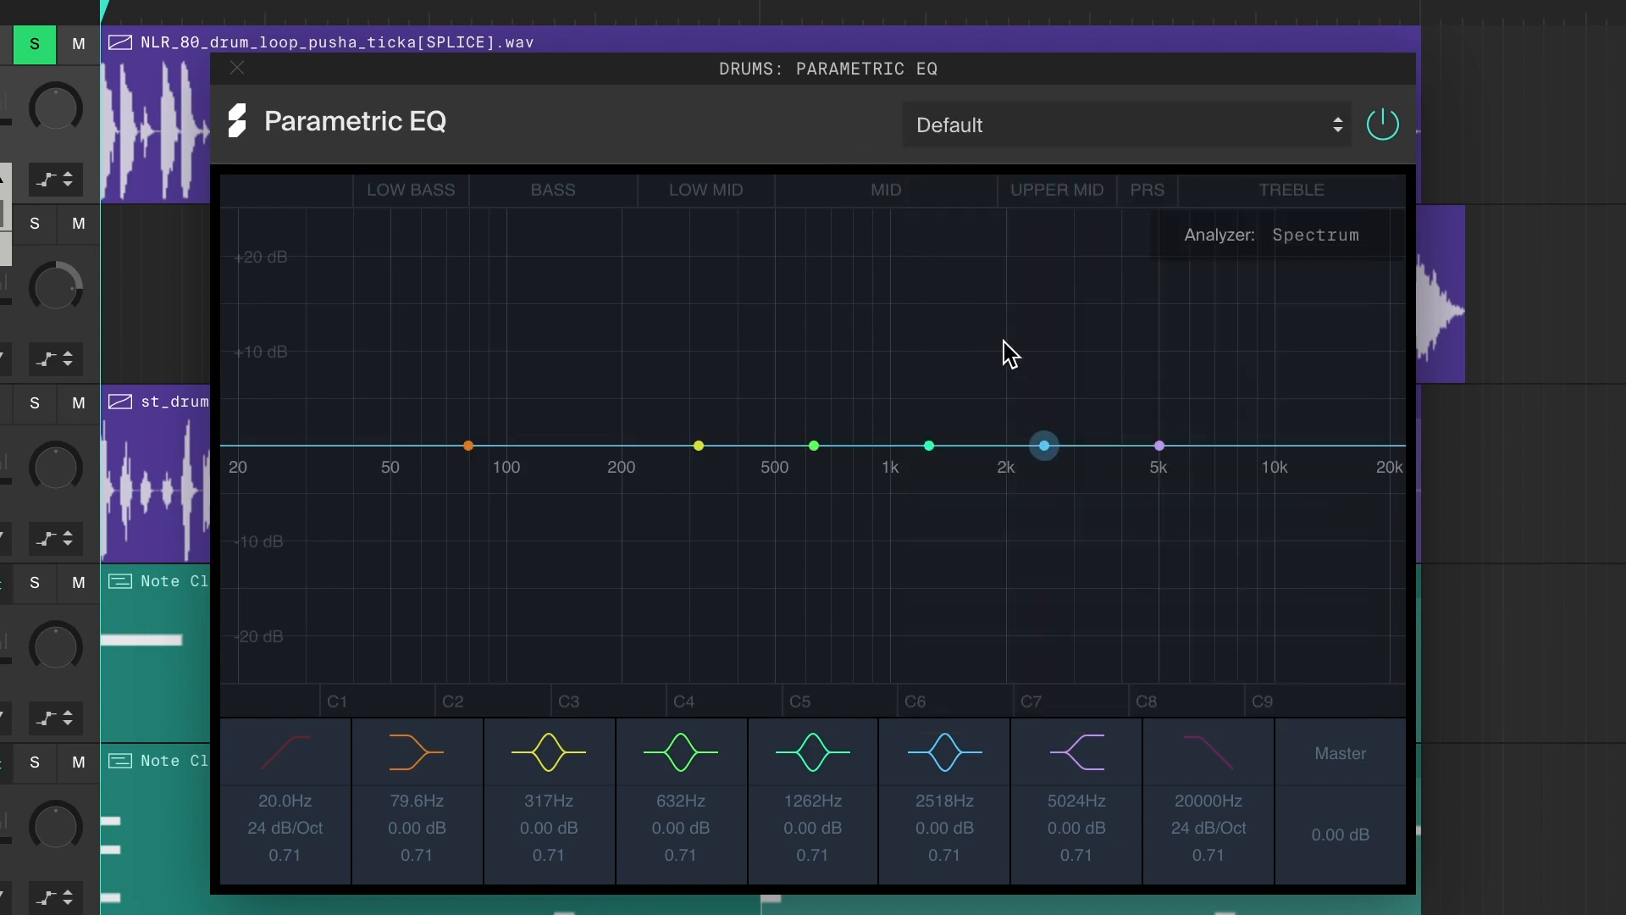
{"action": "left_click_drag", "start_coordinate": [1045, 452], "coordinate": [1039, 286]}
{"action": "key", "text": "space"}
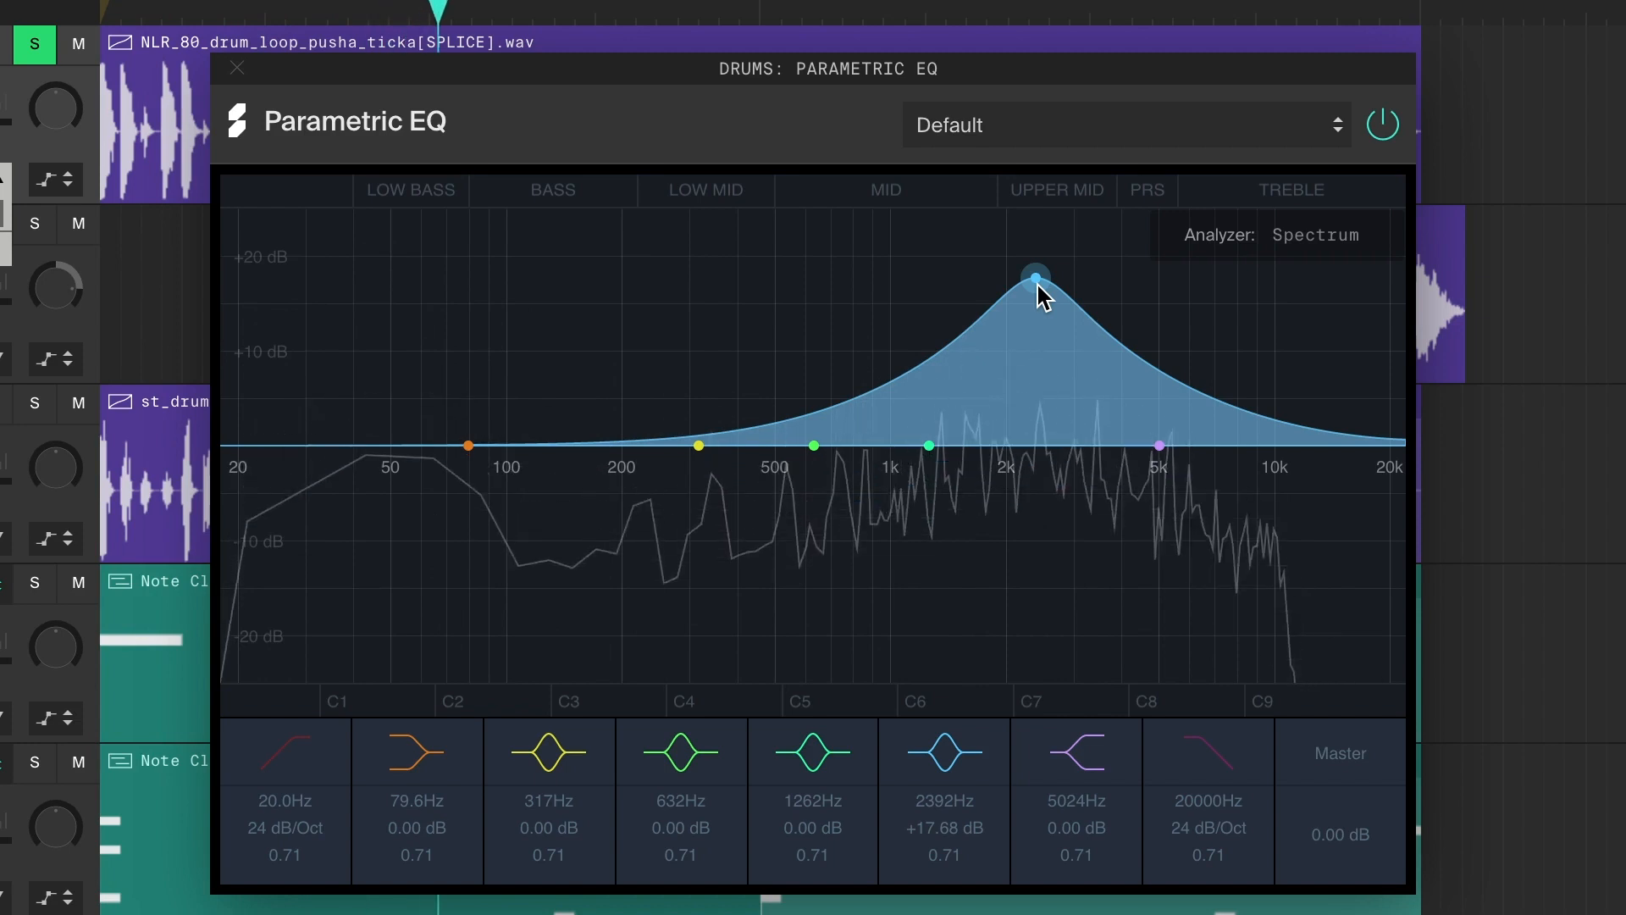
{"action": "key", "text": "space"}
Step: Cut the blue upper-mid band to about -15.5 dB near 2568 Hz and play the drum loop
{"action": "left_click_drag", "start_coordinate": [1036, 280], "coordinate": [1052, 605]}
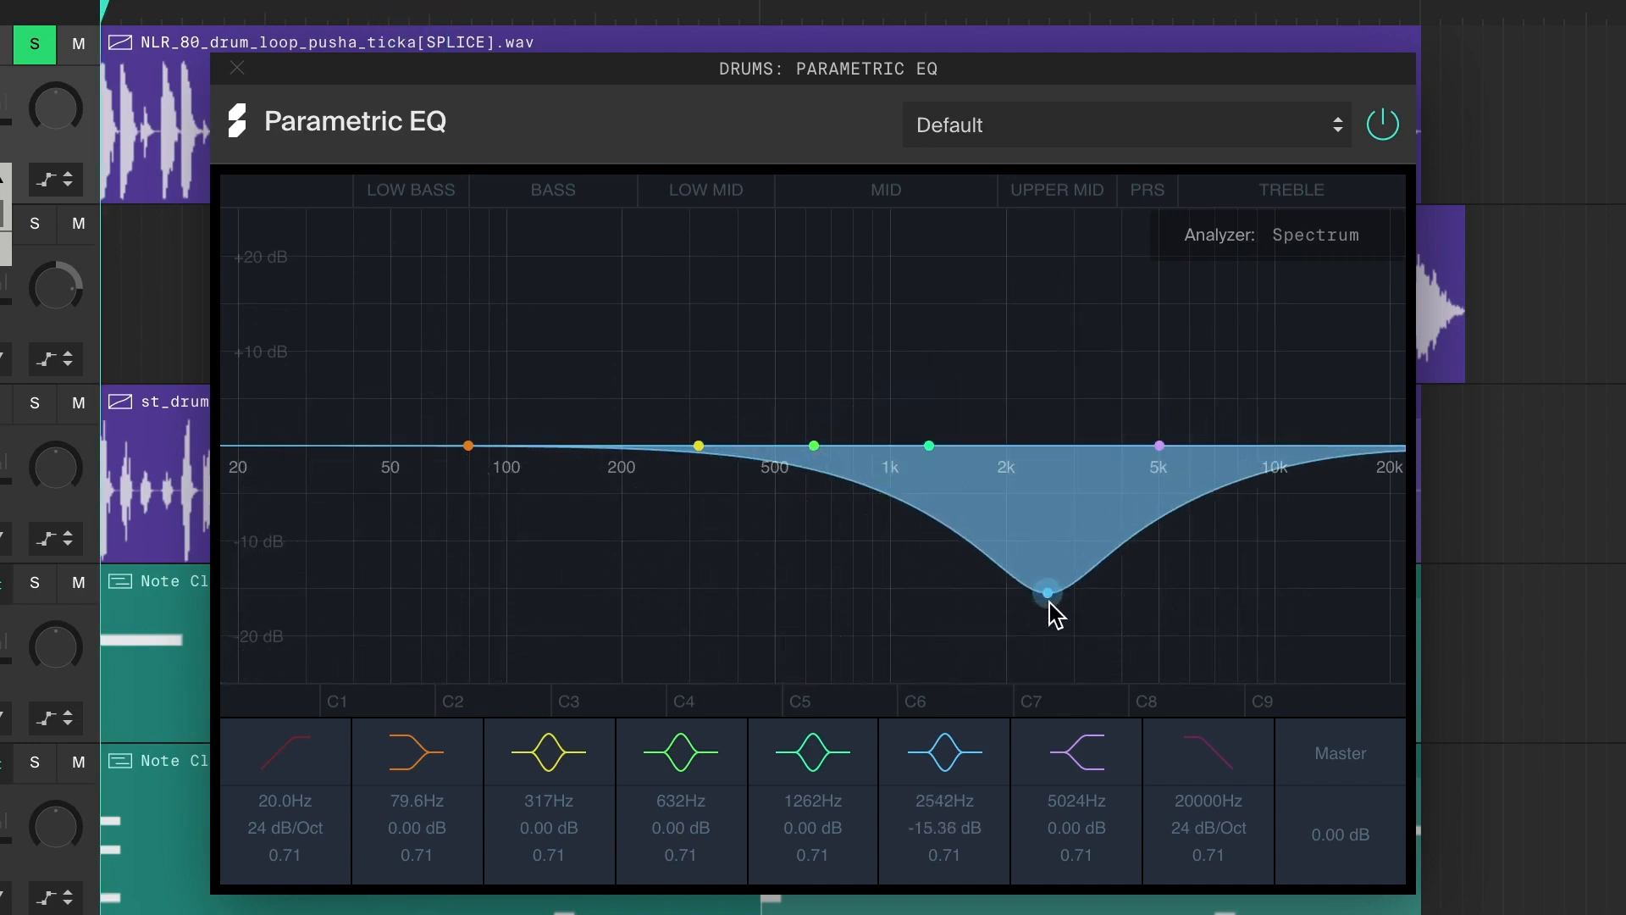
{"action": "key", "text": "space"}
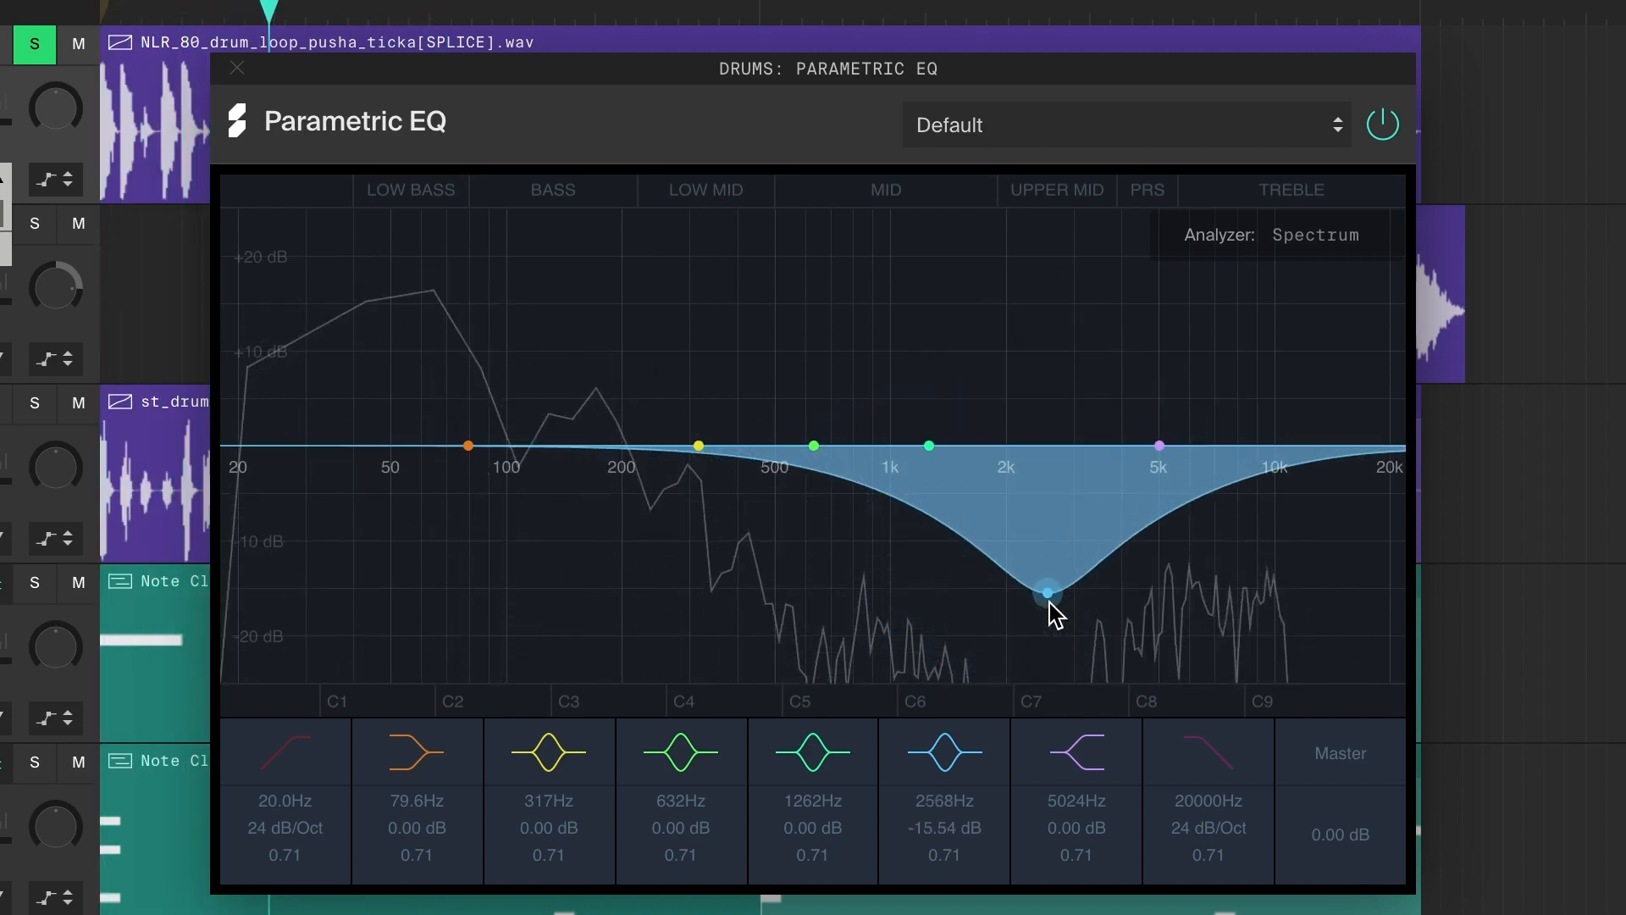
{"action": "key", "text": "space"}
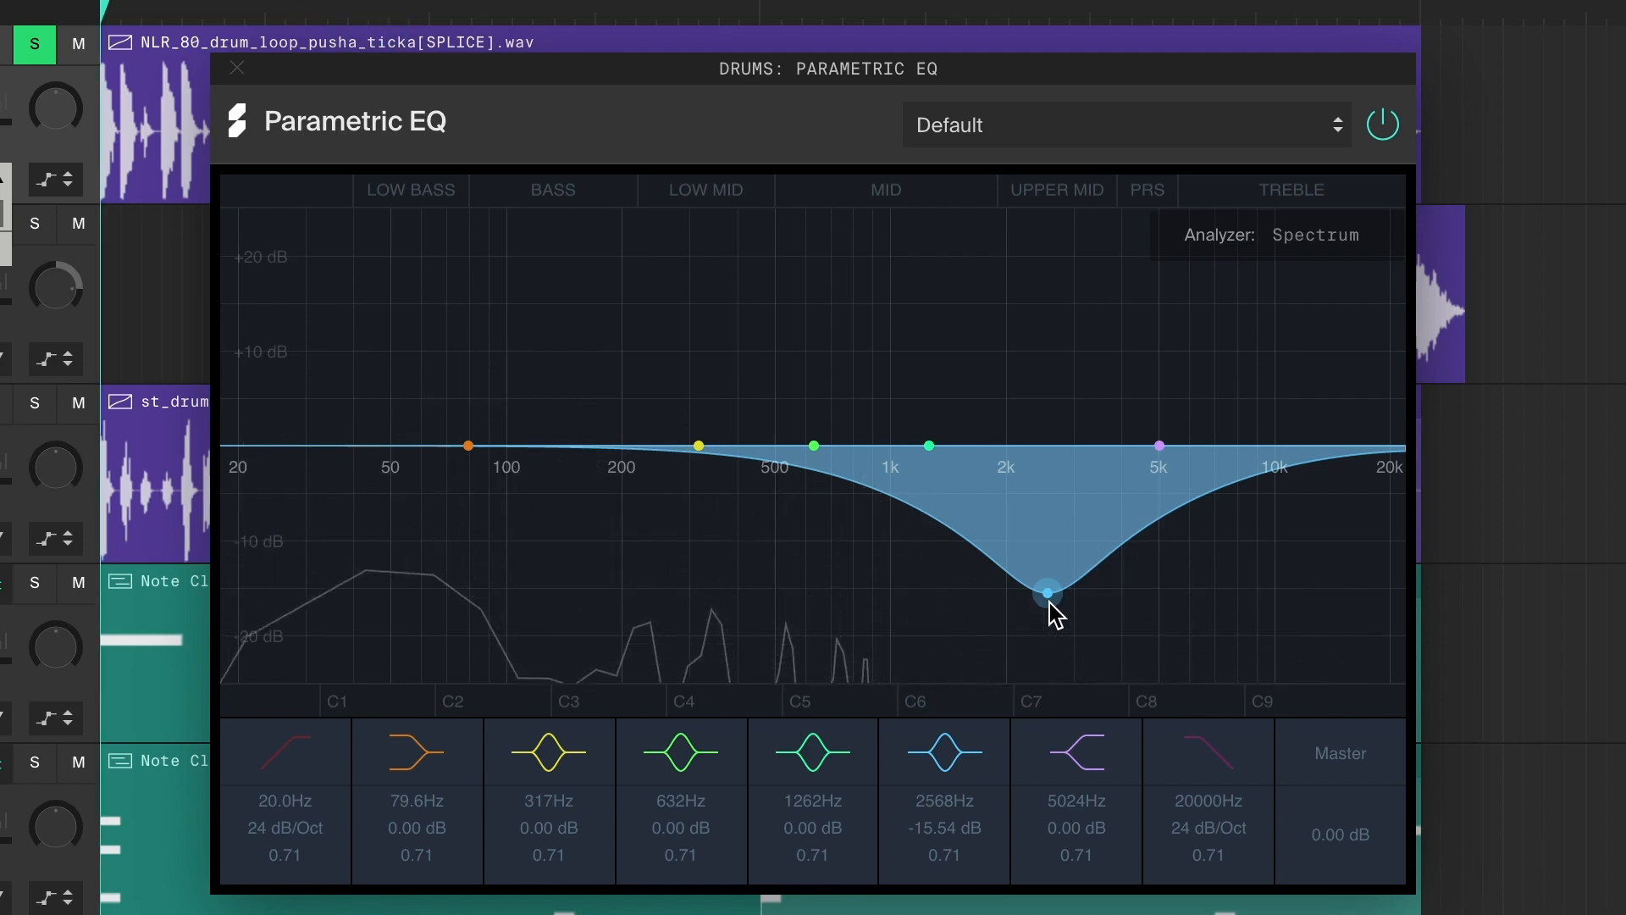
Step: Move the blue band down to about 452 Hz with a boost of about +13.8 dB and play the drum loop
{"action": "left_click_drag", "start_coordinate": [1051, 606], "coordinate": [766, 337]}
{"action": "key", "text": "space"}
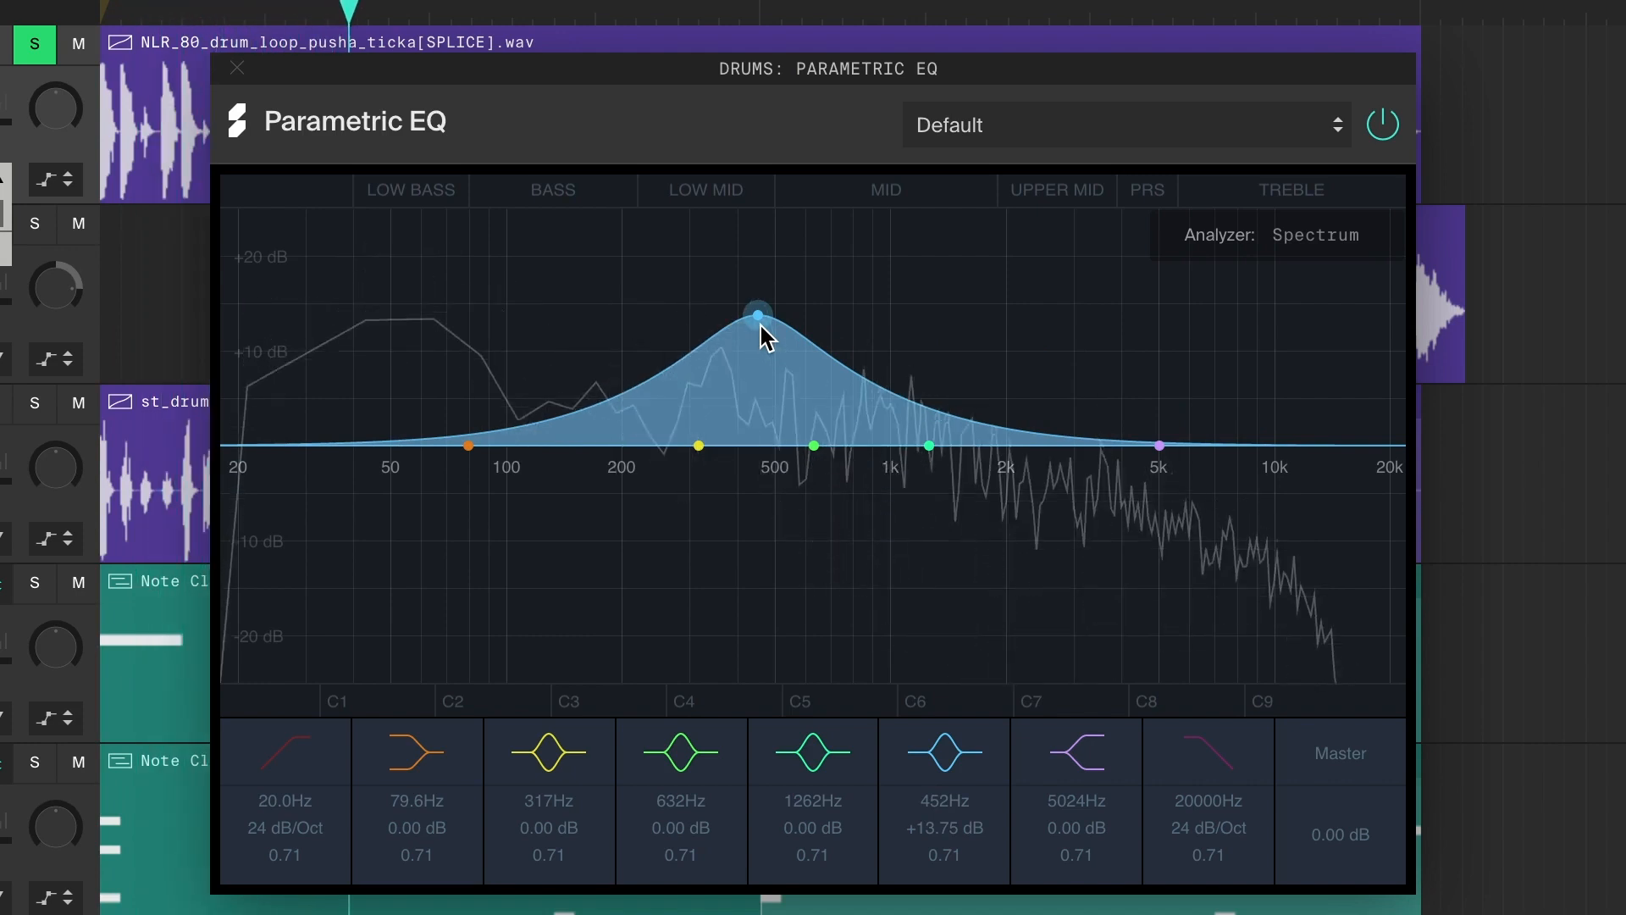
{"action": "key", "text": "space"}
Step: Move the blue band up to about 2206 Hz at about +15.5 dB, and switch the band off and on again
{"action": "left_click_drag", "start_coordinate": [766, 338], "coordinate": [1024, 298]}
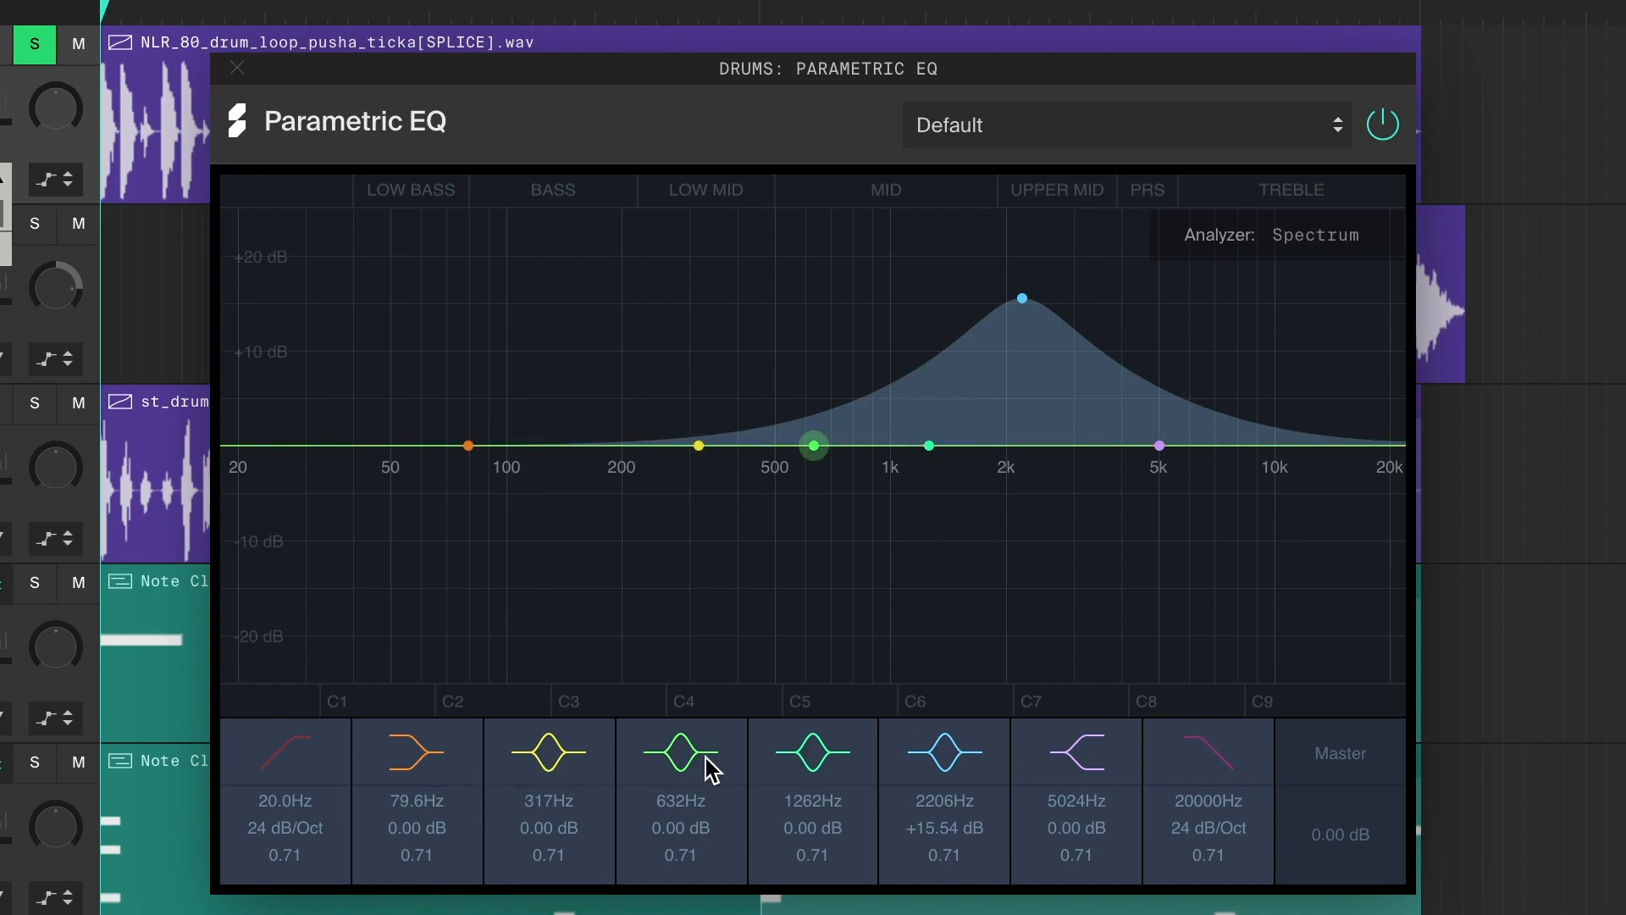
{"action": "left_click", "coordinate": [942, 754]}
{"action": "left_click", "coordinate": [942, 753]}
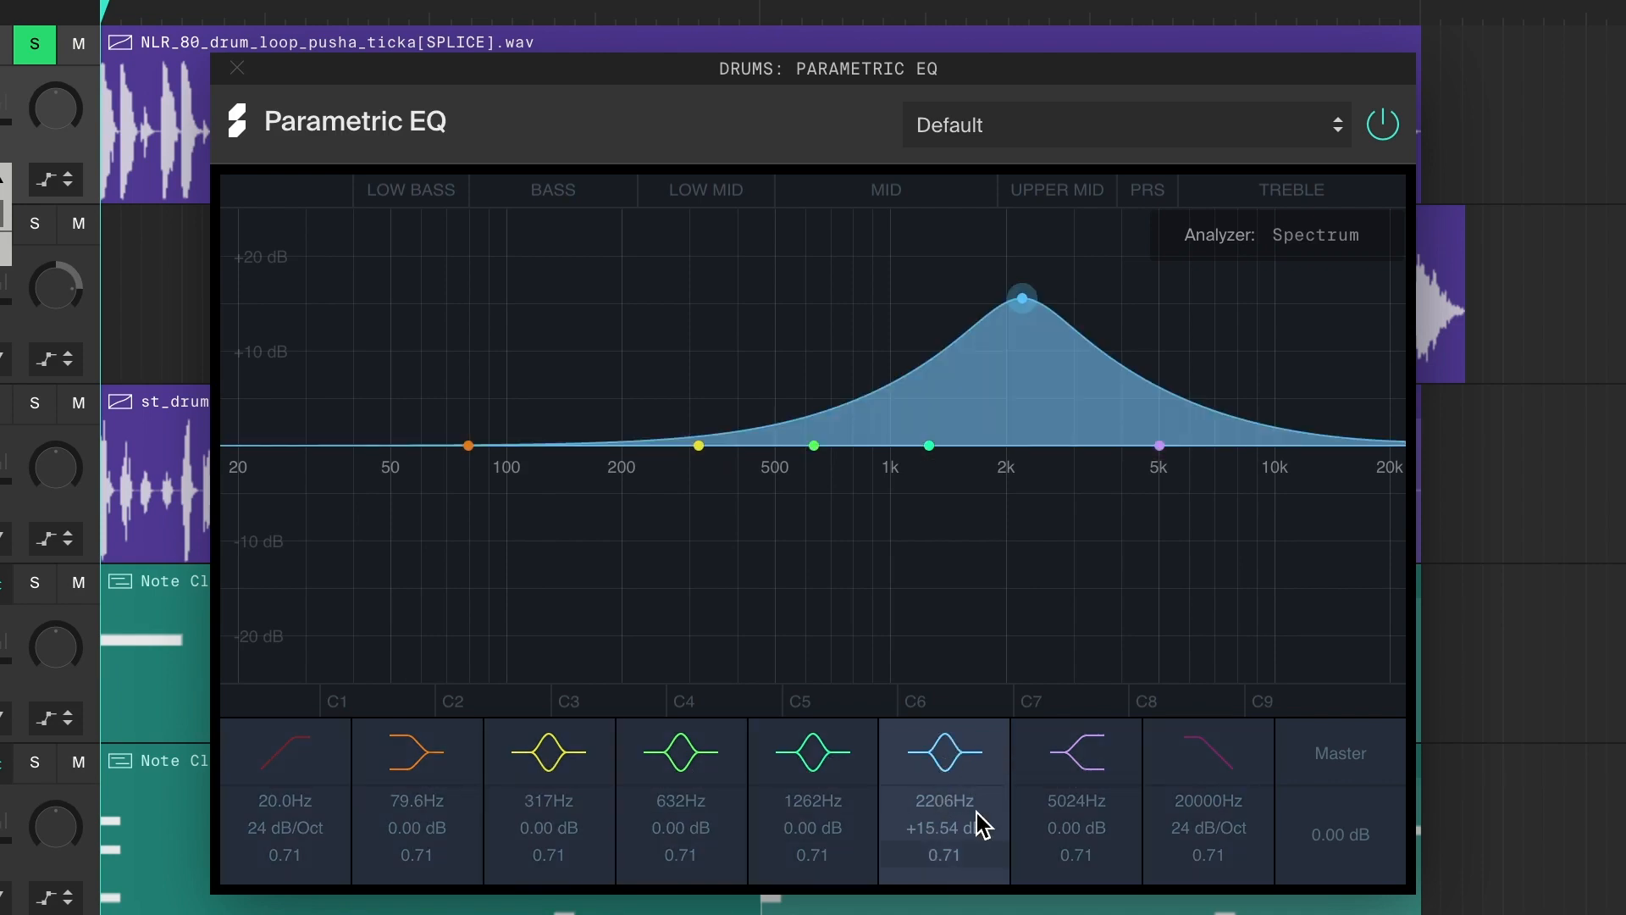
Step: Set the blue band's frequency to about 4401 Hz and its gain to +20 dB
{"action": "mouse_move", "coordinate": [943, 757]}
{"action": "left_mouse_down"}
{"action": "mouse_move", "coordinate": [943, 693]}
{"action": "mouse_move", "coordinate": [936, 788]}
{"action": "mouse_move", "coordinate": [945, 745]}
{"action": "mouse_move", "coordinate": [950, 772]}
{"action": "left_mouse_up"}
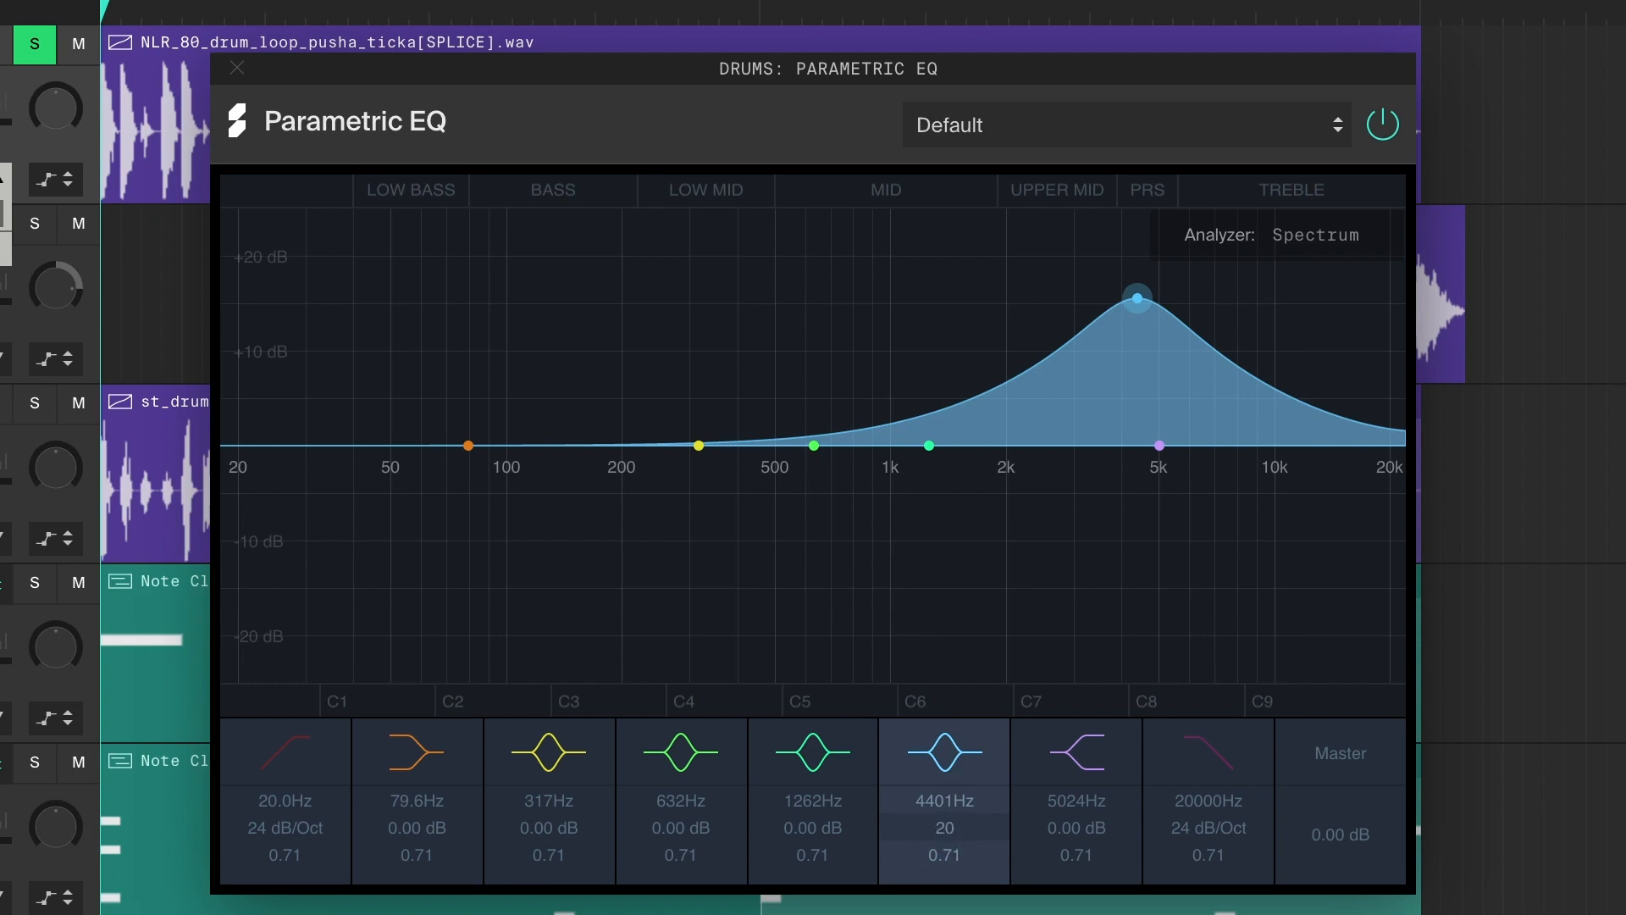
{"action": "type", "text": "20"}
{"action": "key", "text": "Return"}
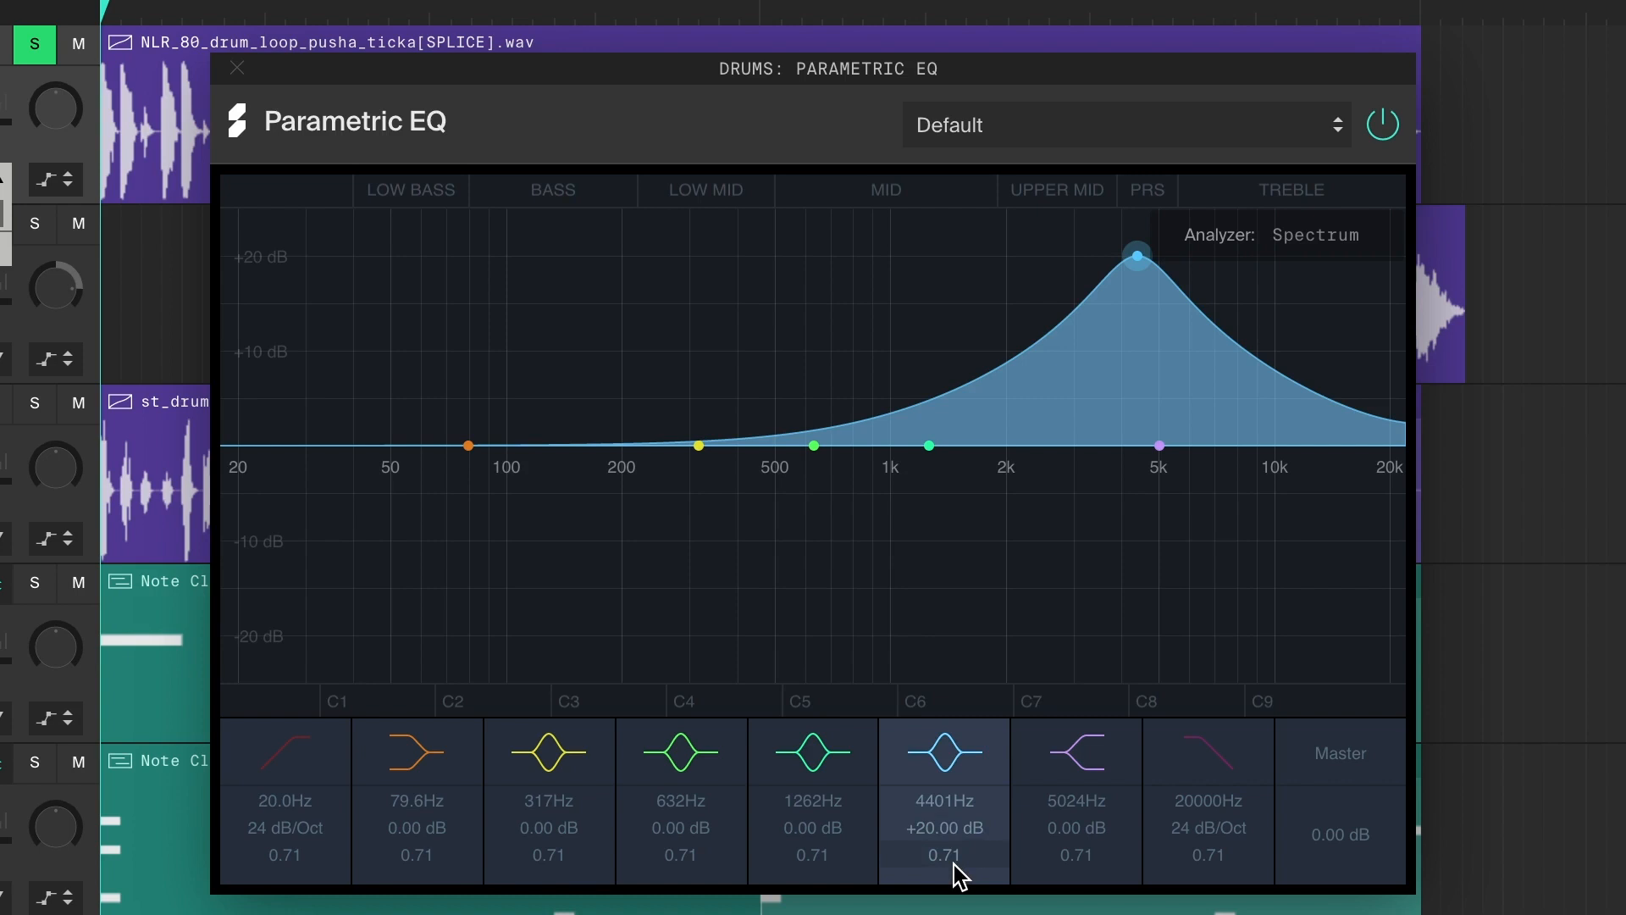
Step: Widen the blue band by lowering its Q to 0.10 and play the drum loop
{"action": "left_click_drag", "start_coordinate": [954, 857], "coordinate": [953, 912]}
{"action": "key", "text": "space"}
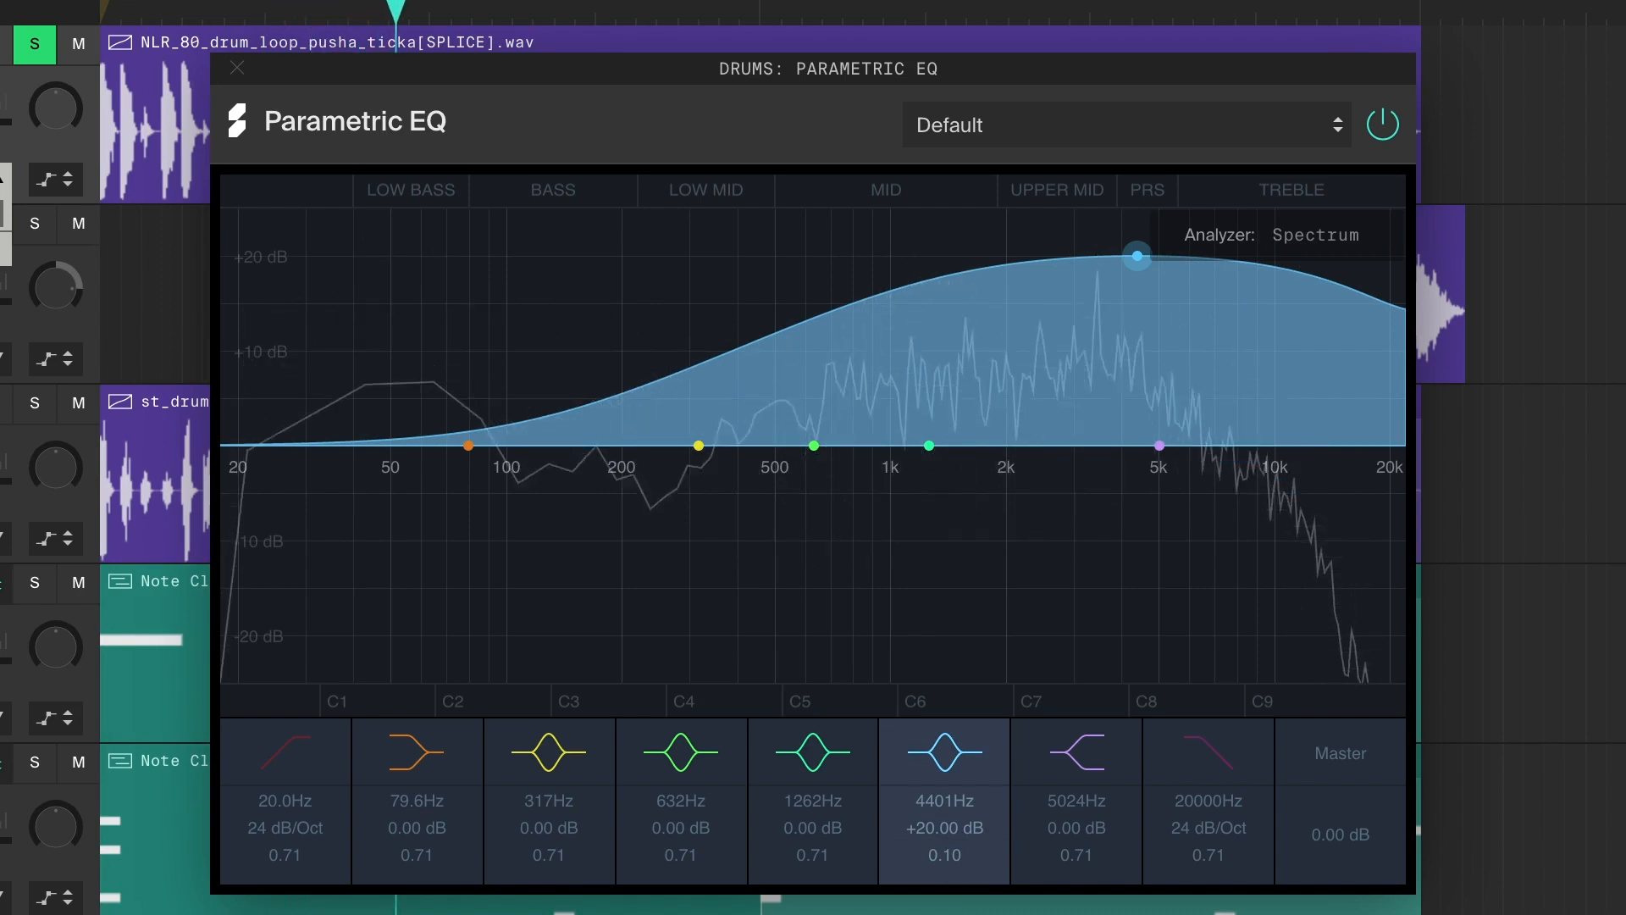
{"action": "key", "text": "space"}
Step: Narrow the blue band by raising its Q to about 6.26 and play the drum loop
{"action": "left_click_drag", "start_coordinate": [953, 864], "coordinate": [959, 591]}
{"action": "key", "text": "space"}
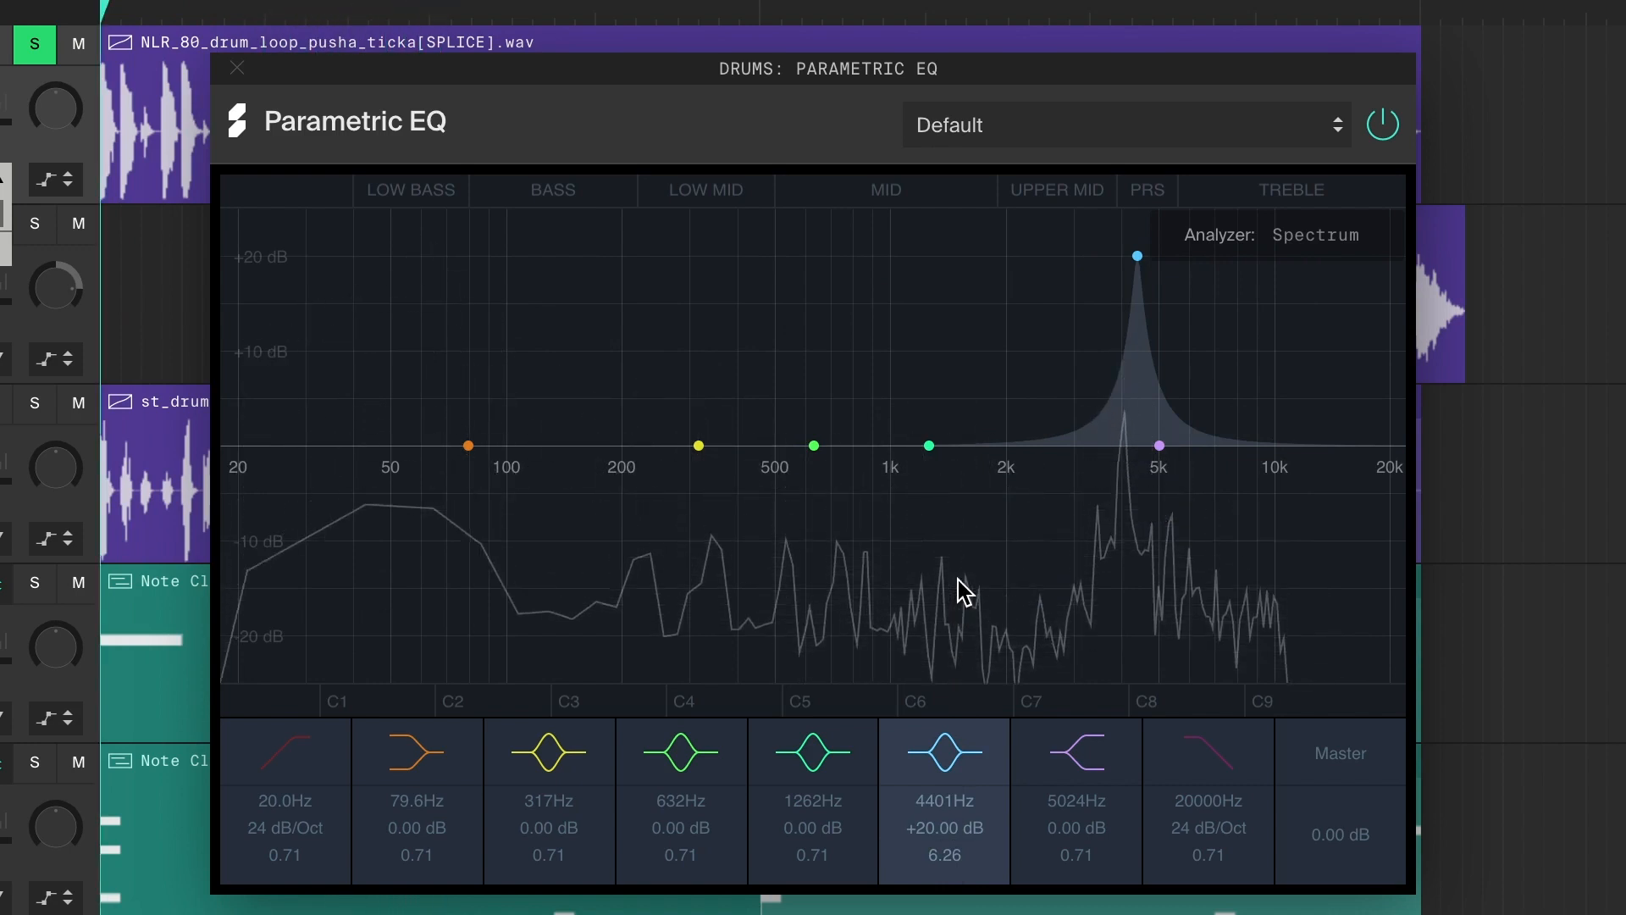
{"action": "key", "text": "space"}
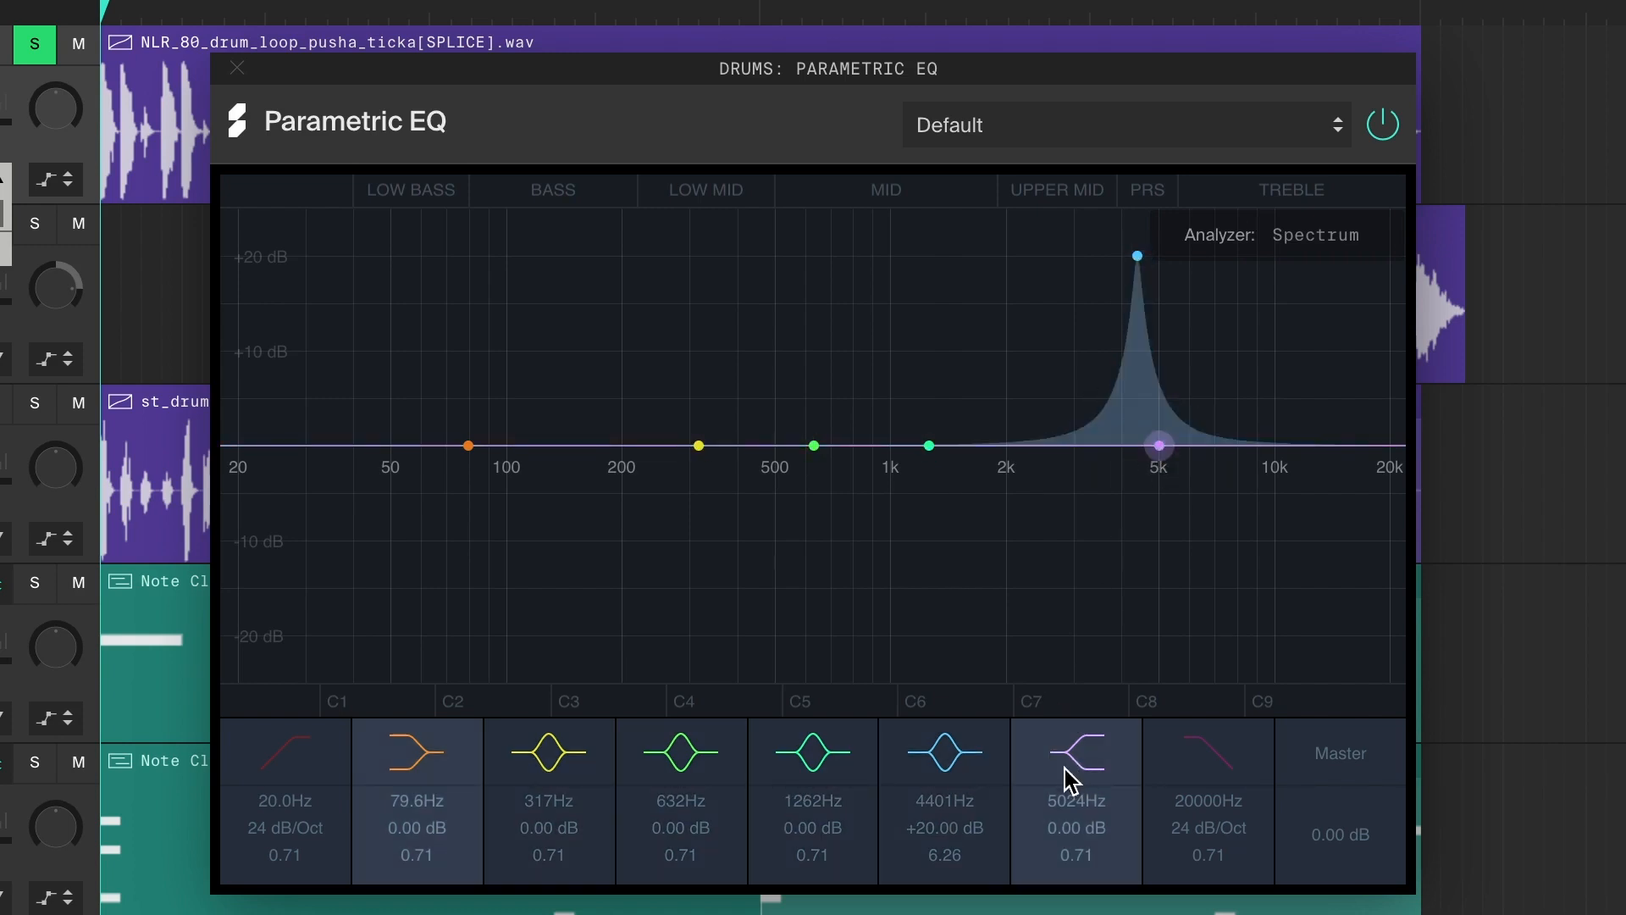
Step: With the blue band switched off, boost the orange low shelf to about +9.3 dB near 115 Hz and play the drum loop
{"action": "left_click", "coordinate": [946, 758]}
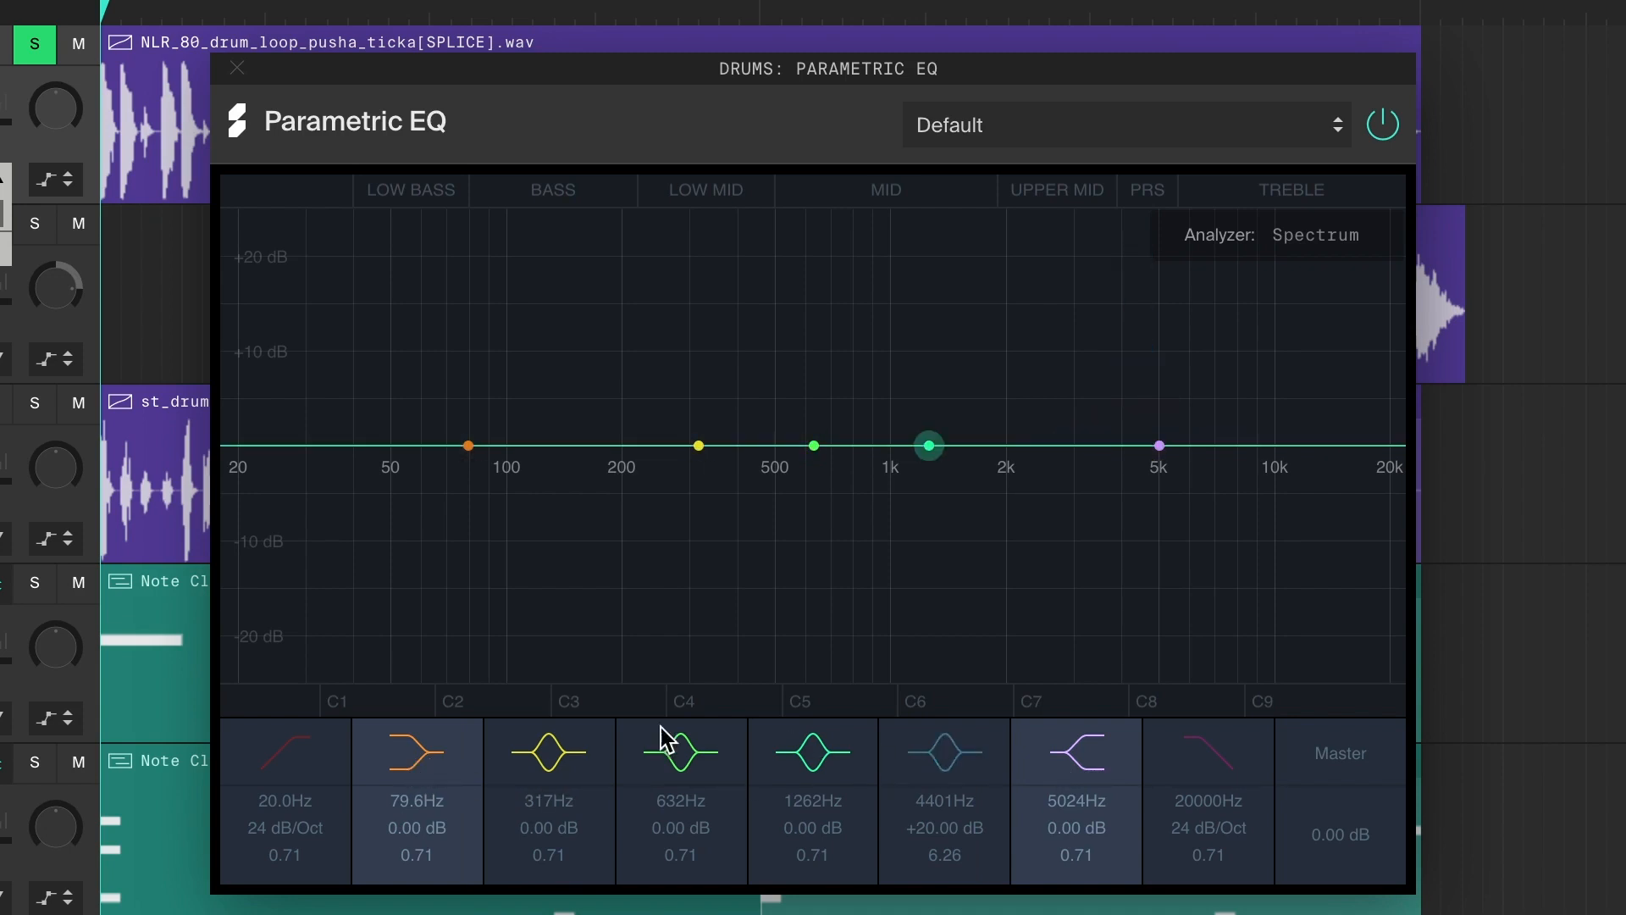
{"action": "left_click_drag", "start_coordinate": [468, 445], "coordinate": [527, 361]}
{"action": "key", "text": "space"}
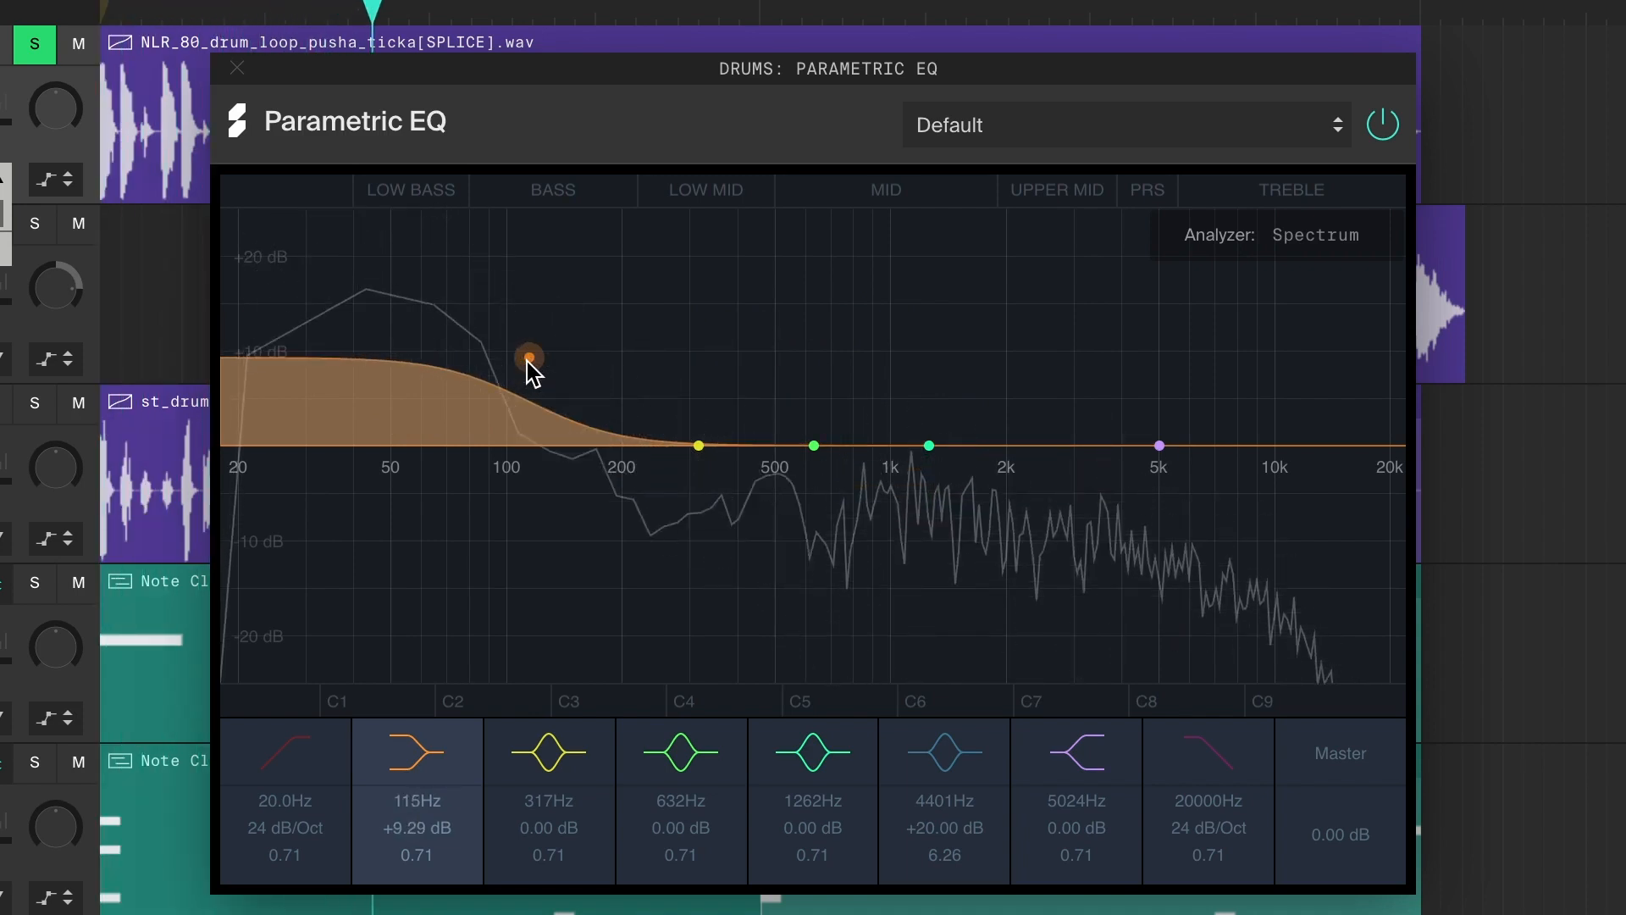
{"action": "key", "text": "space"}
Step: Boost the purple high shelf to about +8 dB near 3483 Hz and play the drum loop
{"action": "left_click", "coordinate": [1157, 445]}
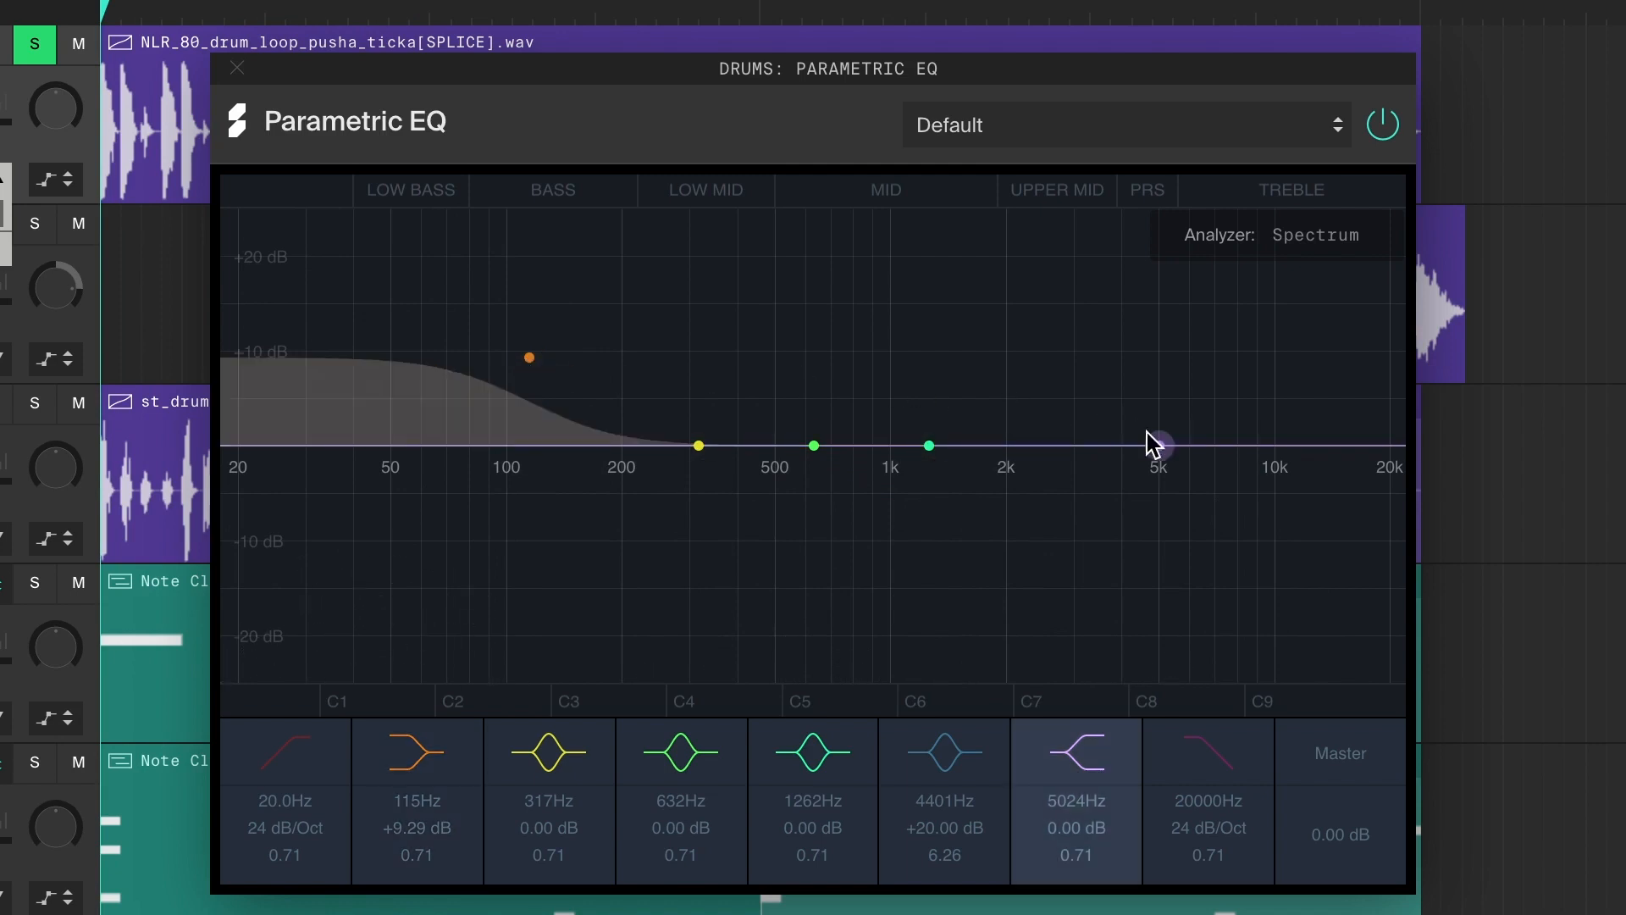
{"action": "left_click_drag", "start_coordinate": [1166, 450], "coordinate": [1179, 381]}
{"action": "left_click_drag", "start_coordinate": [1159, 369], "coordinate": [1104, 372]}
{"action": "key", "text": "space"}
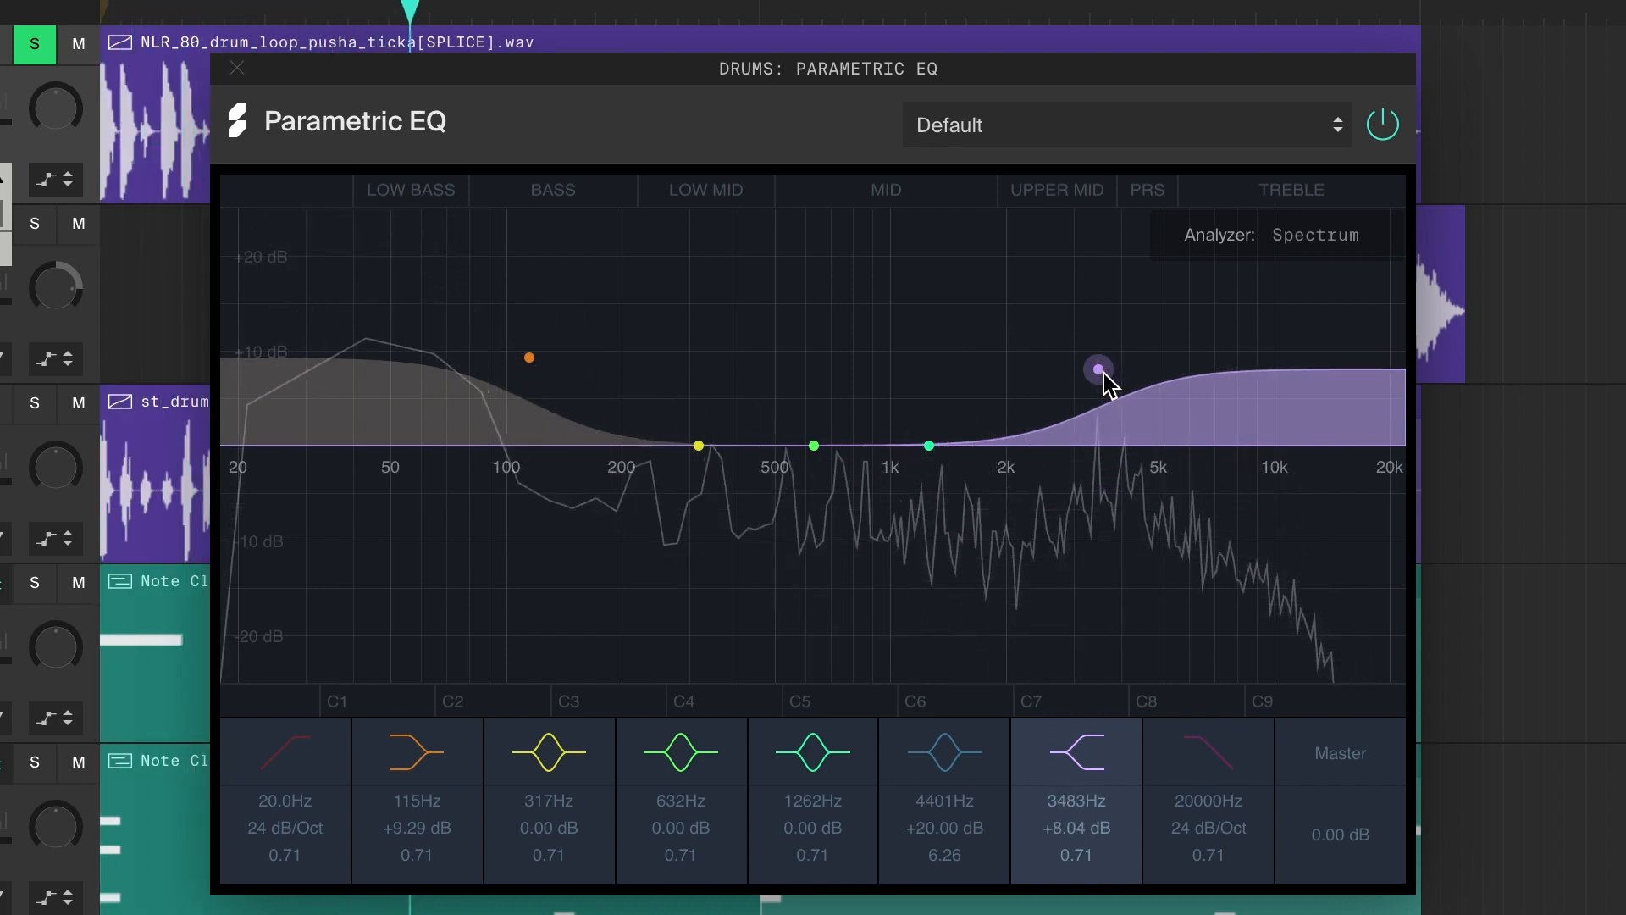
{"action": "key", "text": "space"}
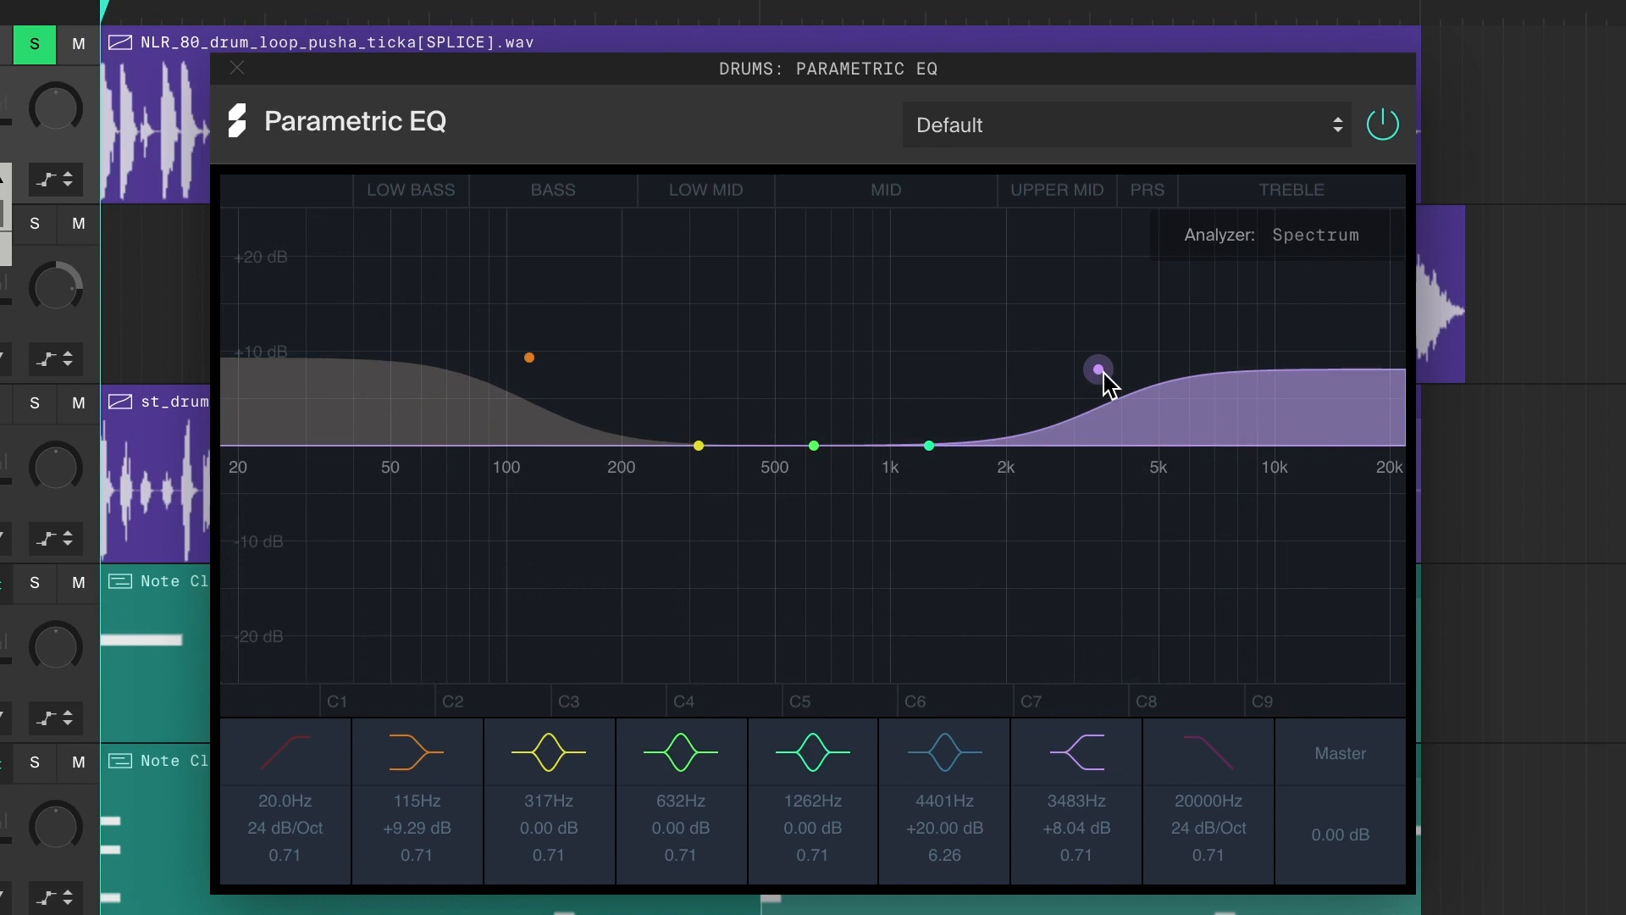
Step: Cut the purple high shelf to about -11 dB near 3519 Hz, and switch off both shelf bands
{"action": "left_click_drag", "start_coordinate": [1105, 372], "coordinate": [1106, 561]}
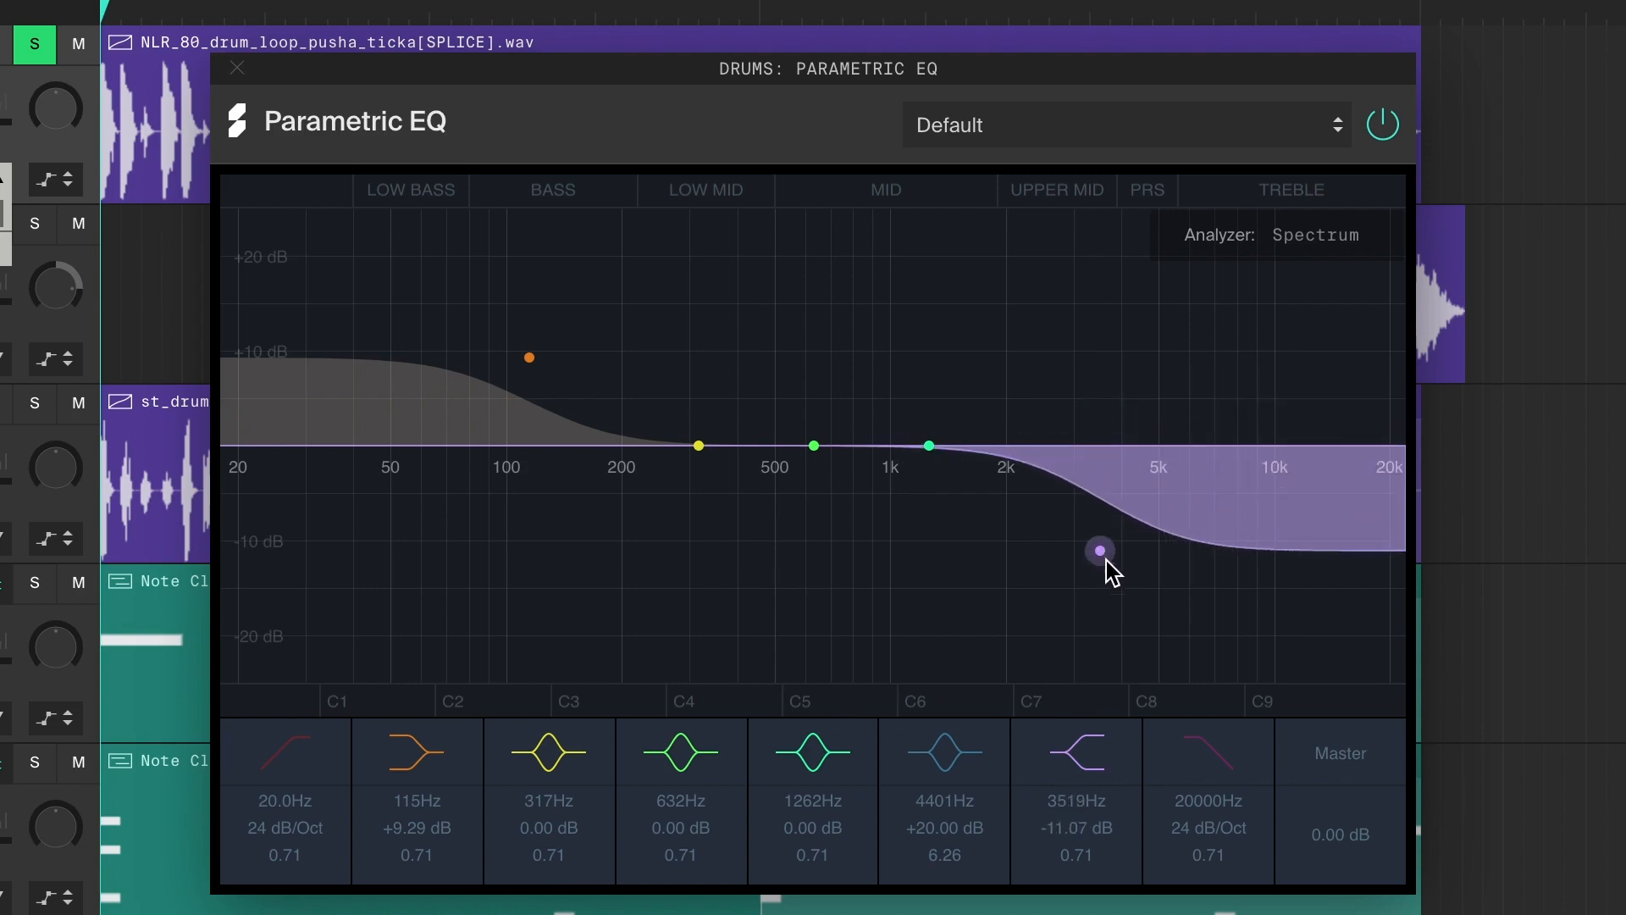
{"action": "left_click", "coordinate": [1076, 758]}
{"action": "left_click", "coordinate": [413, 767]}
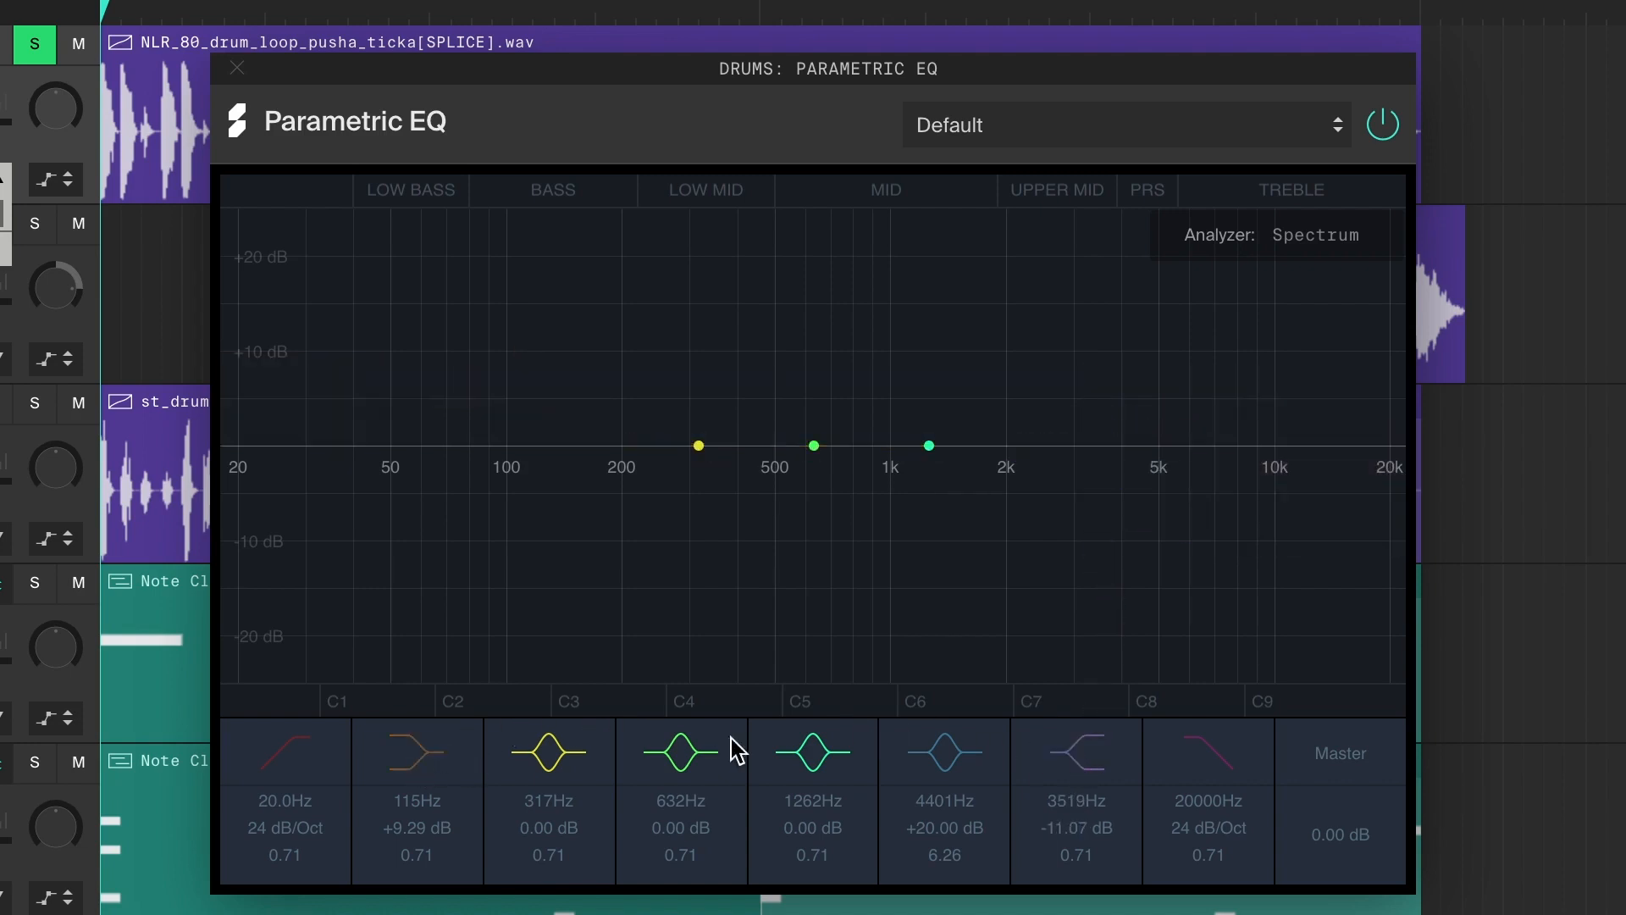
Step: Enable the low-cut and high-cut filters, and raise the red low-cut filter to about 452 Hz for playback of the drum loop
{"action": "left_click", "coordinate": [1224, 766]}
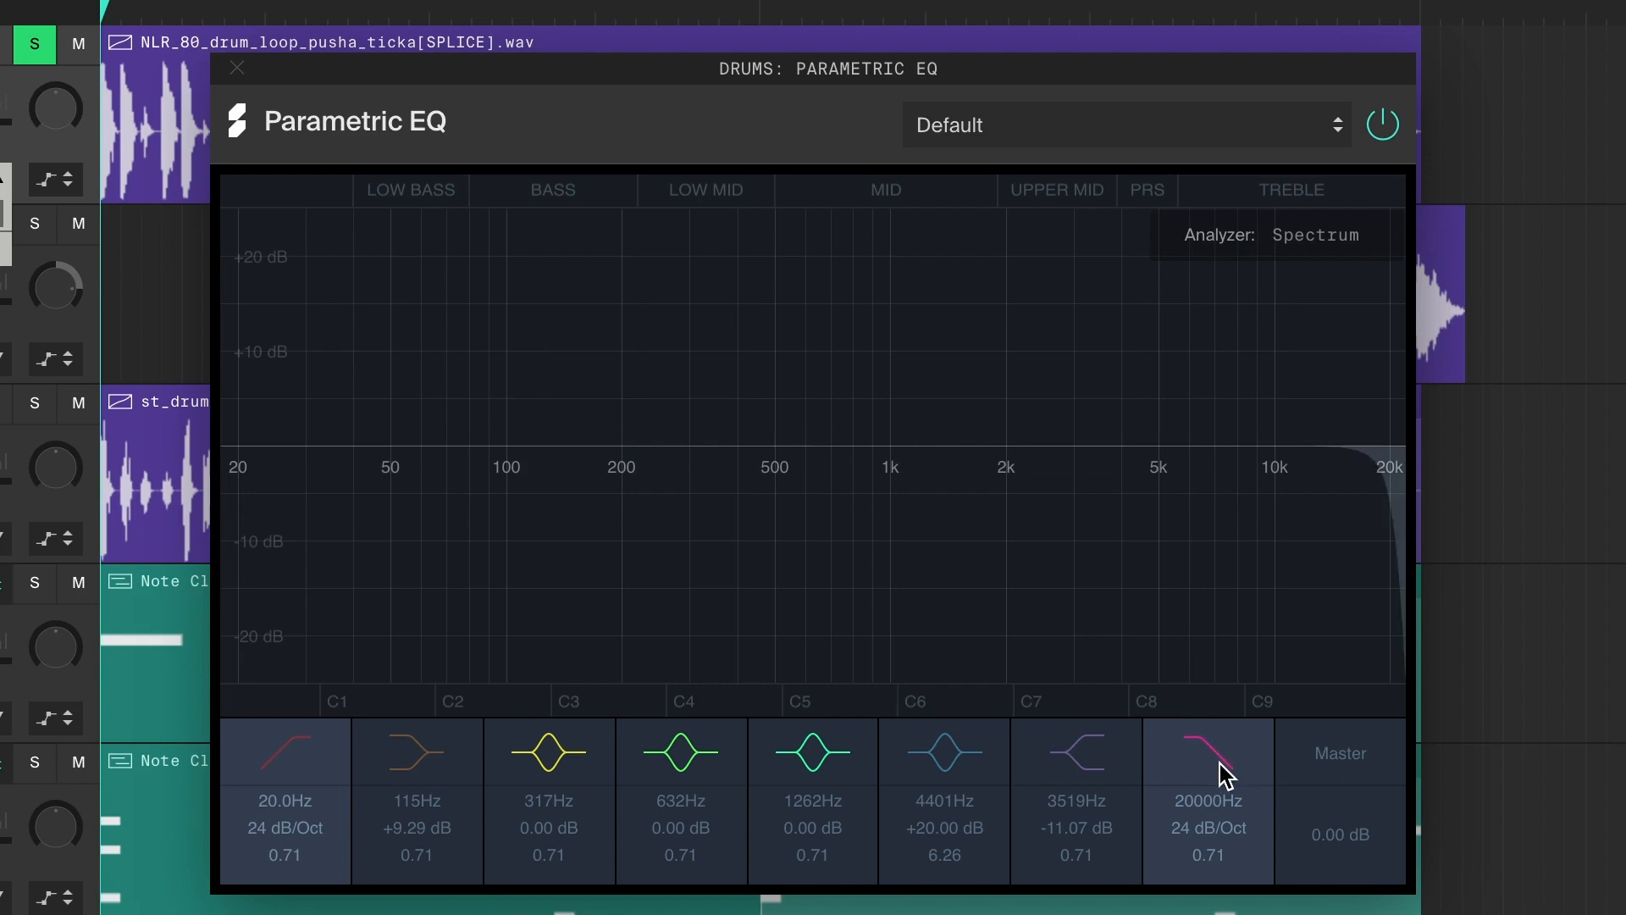
{"action": "left_click", "coordinate": [297, 749]}
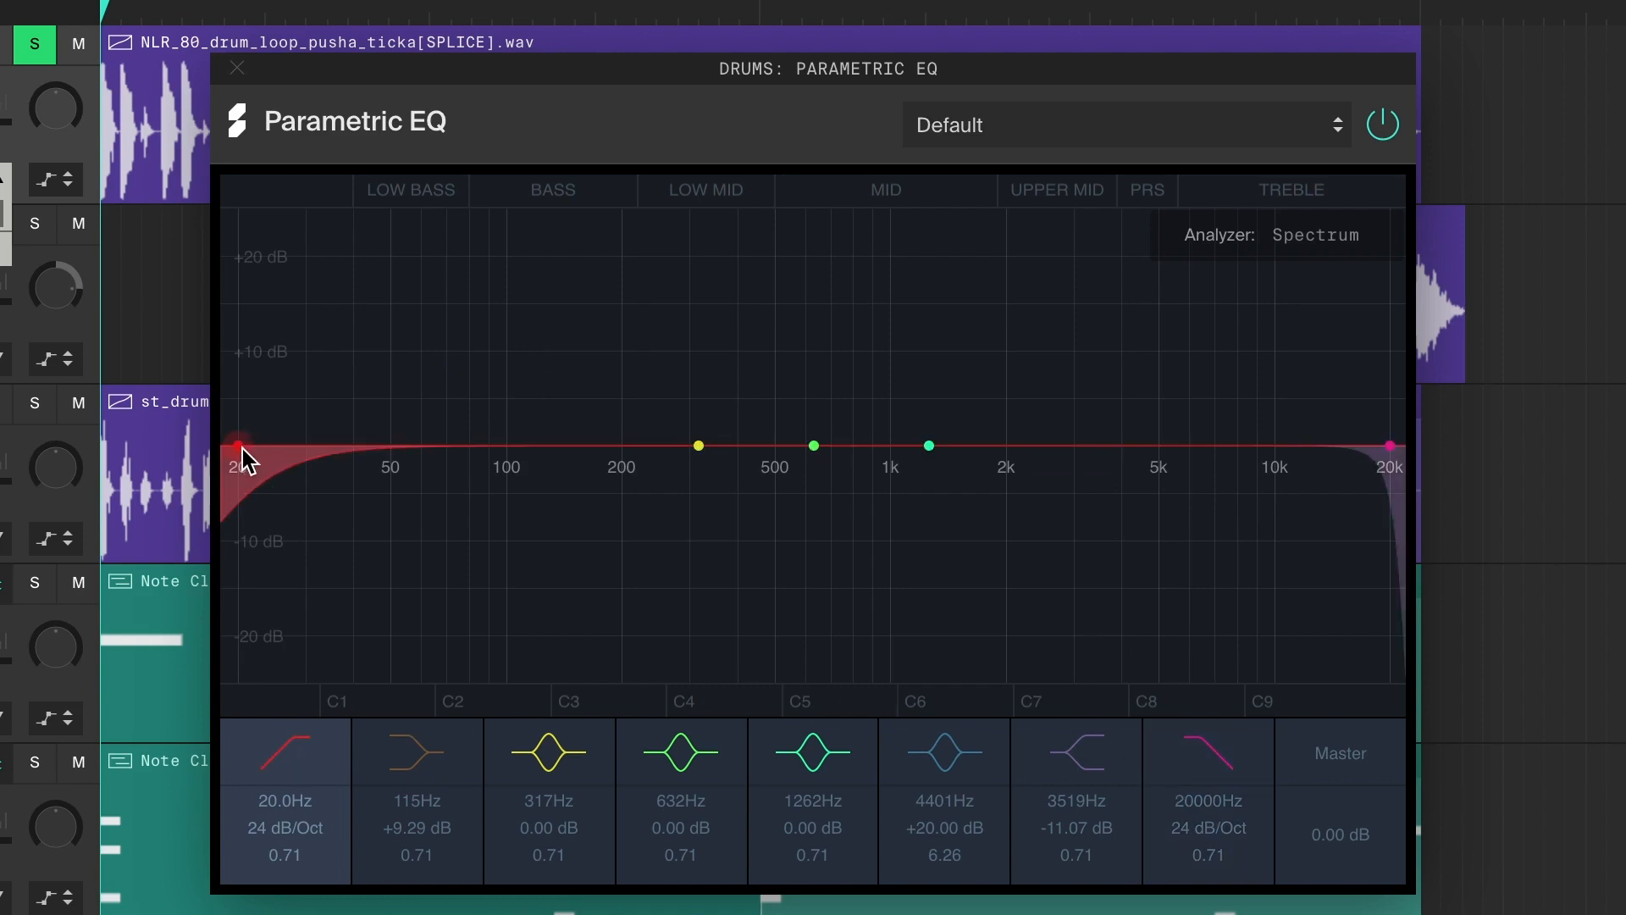
{"action": "left_click_drag", "start_coordinate": [247, 451], "coordinate": [759, 478]}
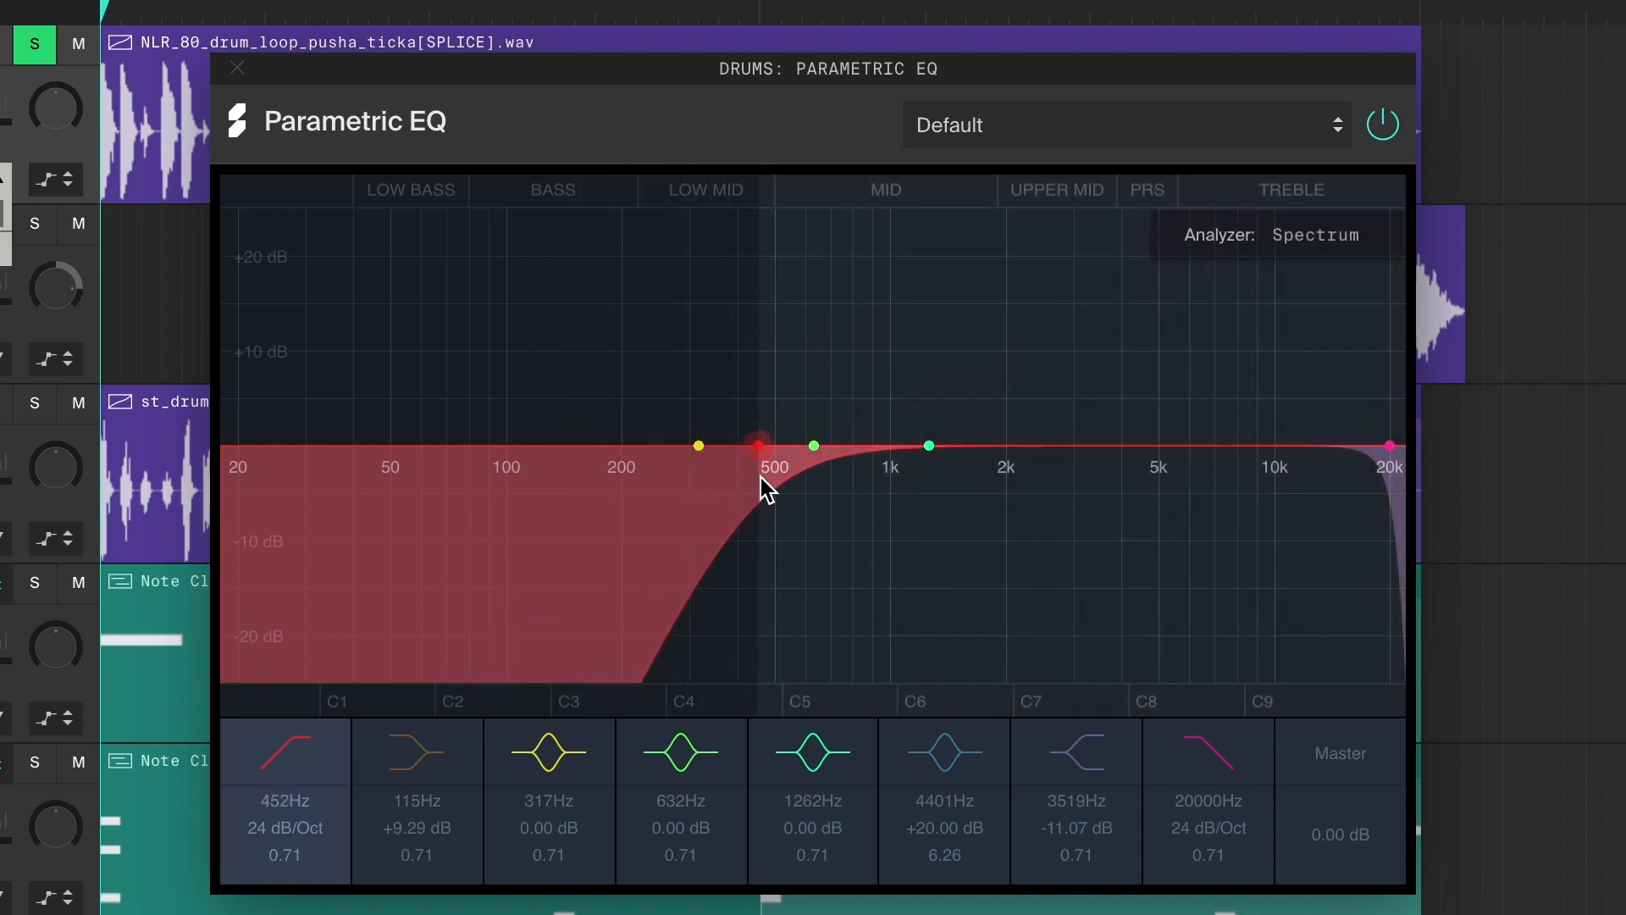
{"action": "key", "text": "space"}
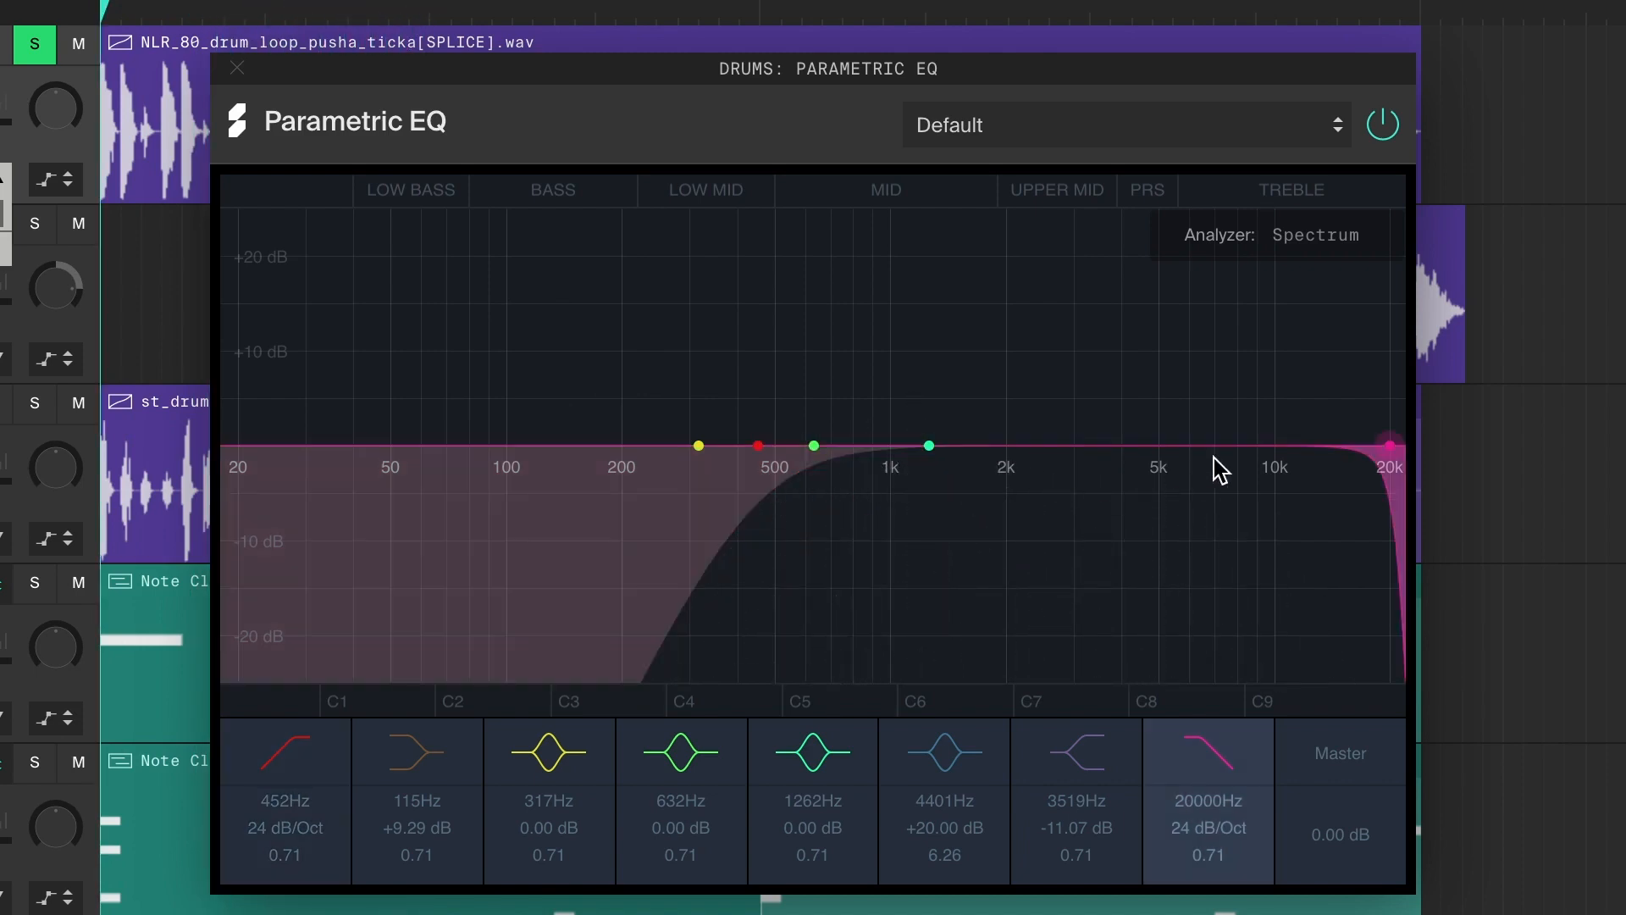
Step: Lower the pink high-cut filter to about 2491 Hz and play the drum loop
{"action": "left_click_drag", "start_coordinate": [1389, 447], "coordinate": [1044, 446]}
{"action": "key", "text": "space"}
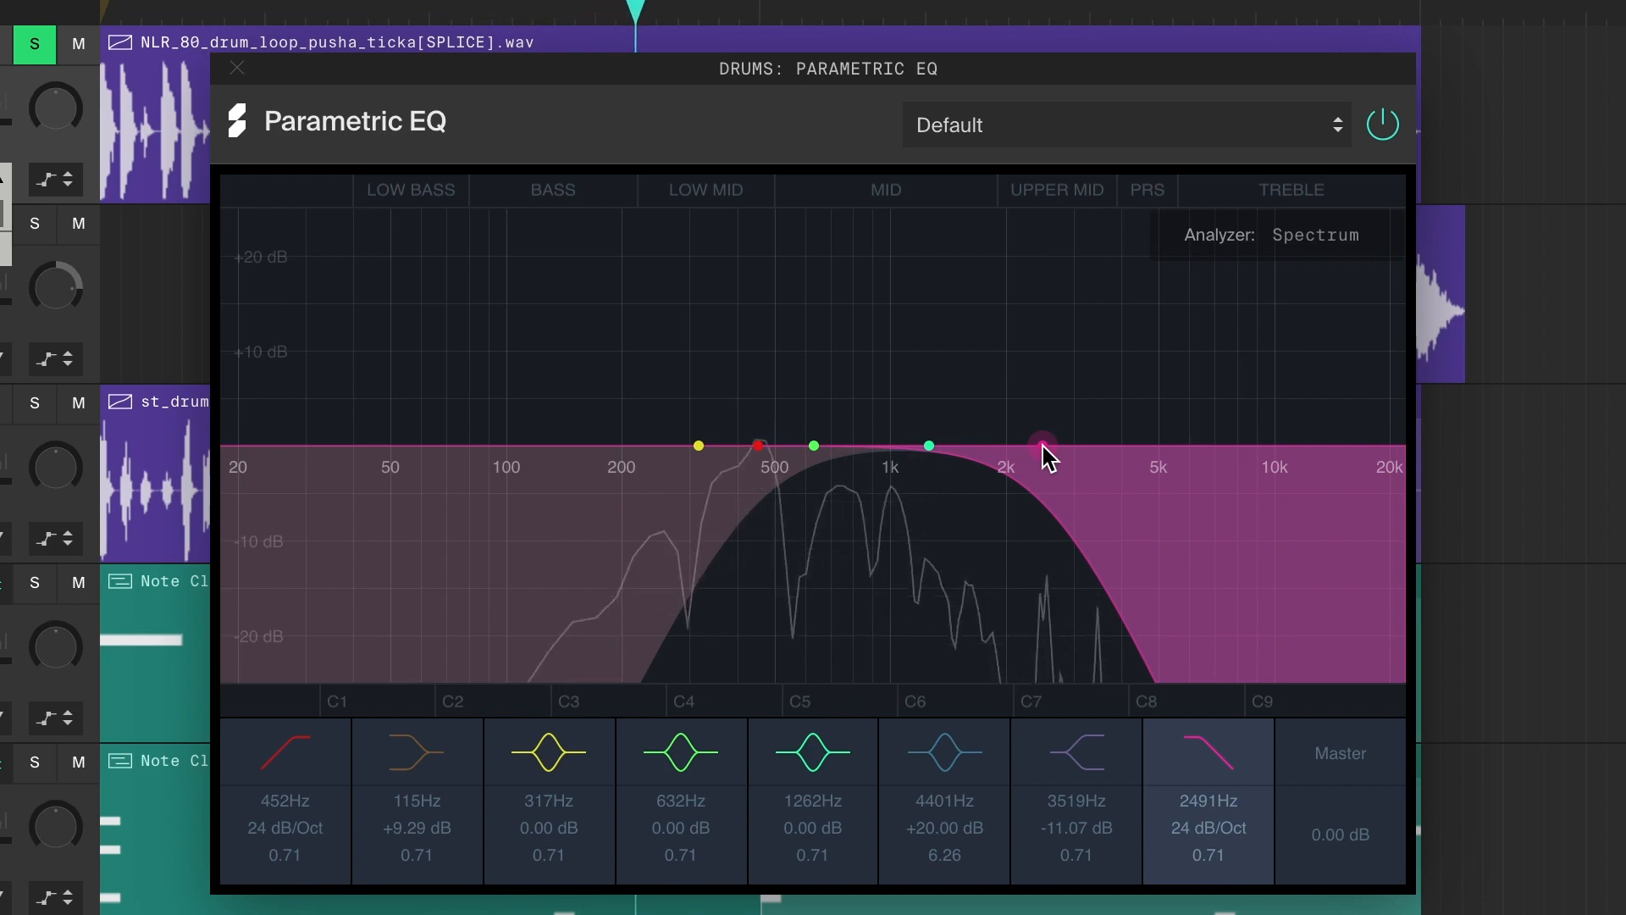
{"action": "key", "text": "space"}
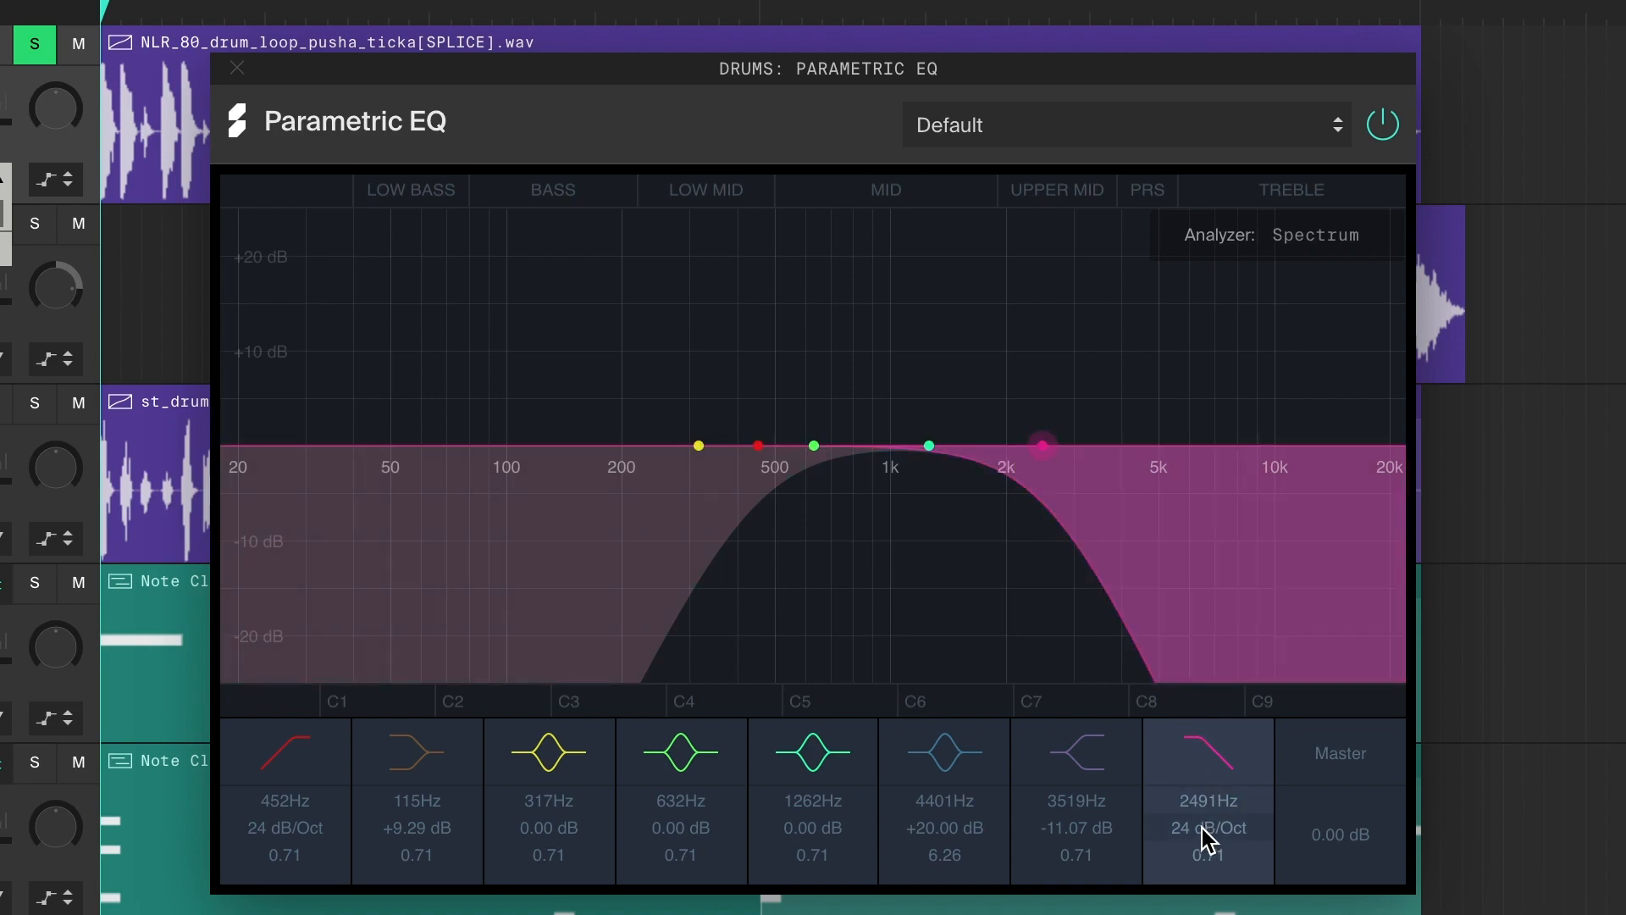
Step: Raise the high-cut filter's Q to about 1.85 and lower the EQ's master gain to about -0.70 dB
{"action": "mouse_move", "coordinate": [1213, 692]}
{"action": "left_mouse_down"}
{"action": "mouse_move", "coordinate": [1199, 911]}
{"action": "mouse_move", "coordinate": [1216, 690]}
{"action": "left_mouse_up"}
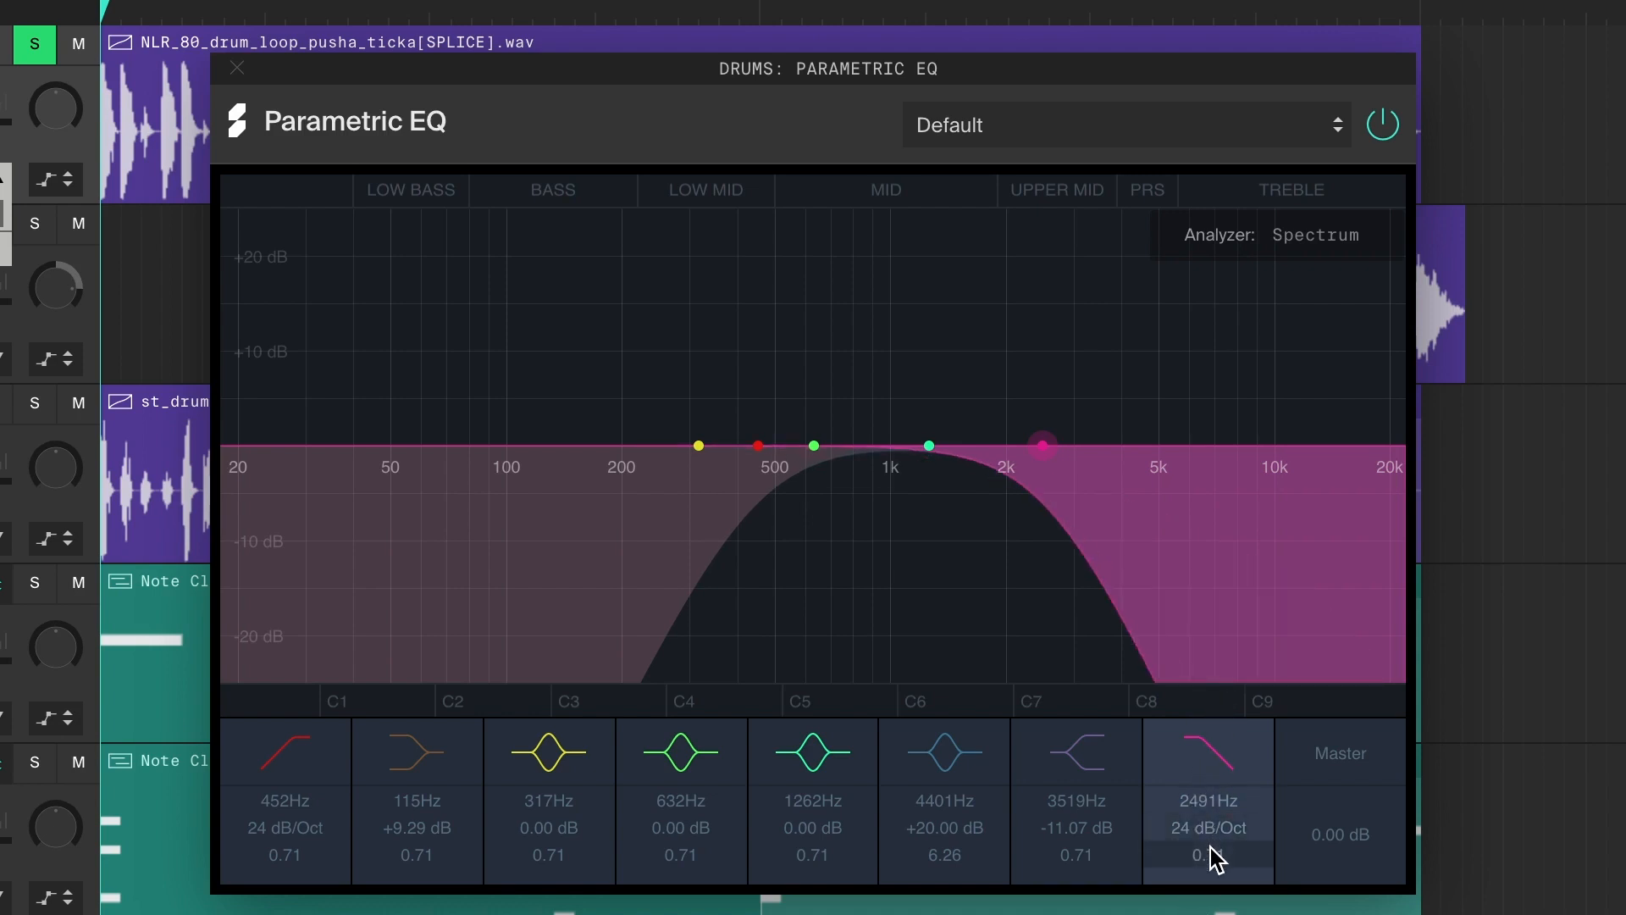
{"action": "left_click_drag", "start_coordinate": [1216, 858], "coordinate": [1215, 783]}
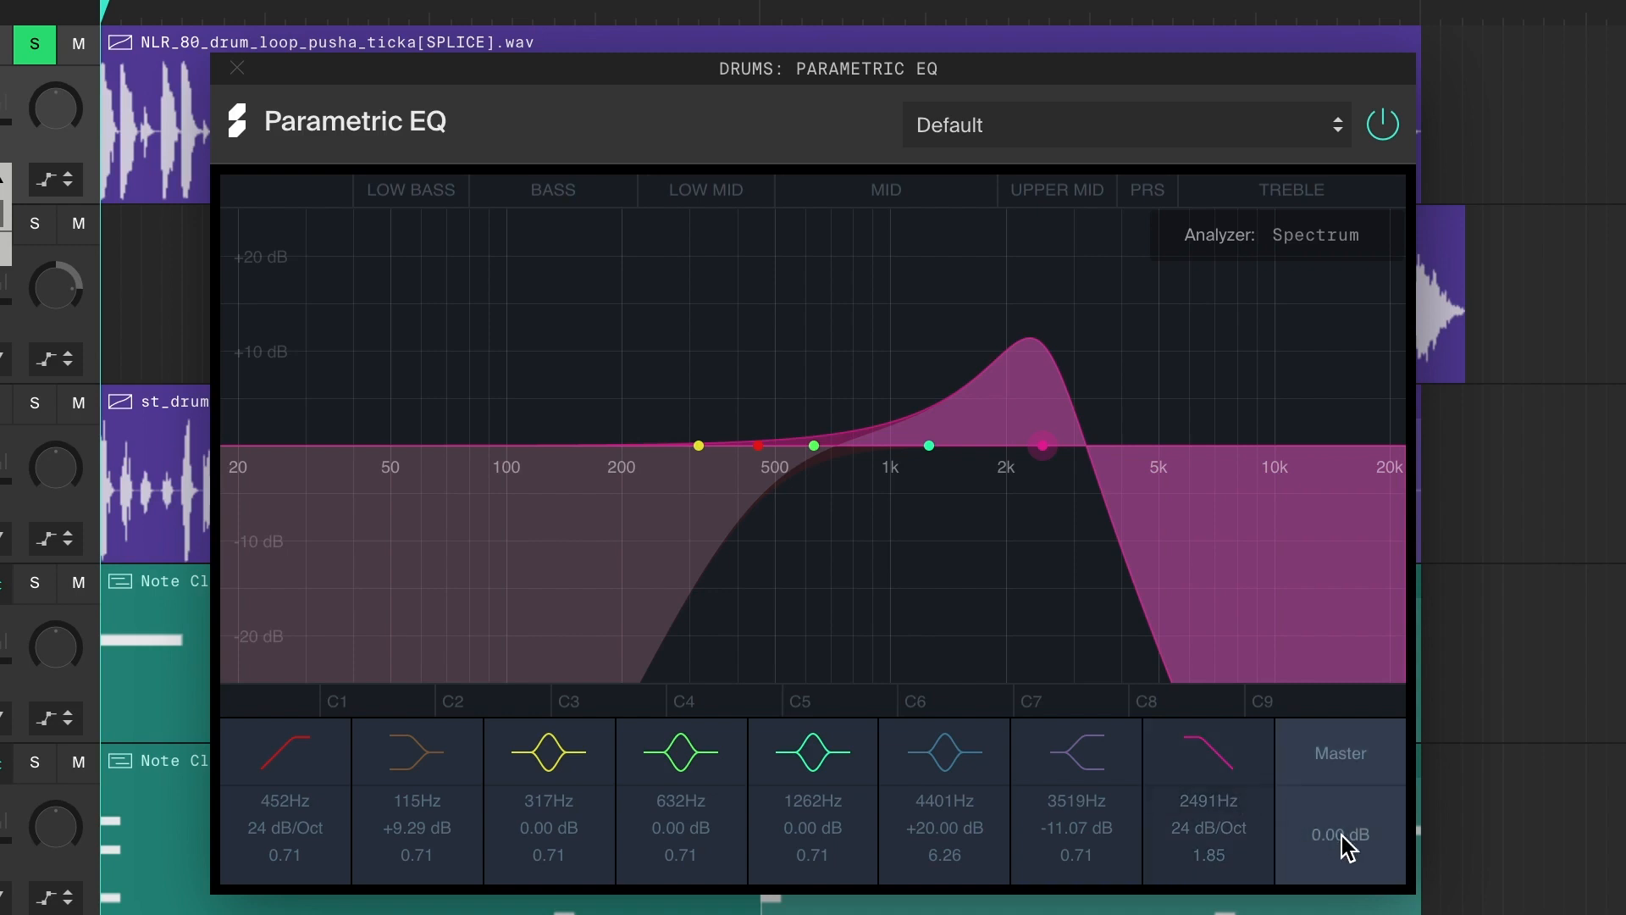
{"action": "left_click_drag", "start_coordinate": [1344, 841], "coordinate": [1347, 745]}
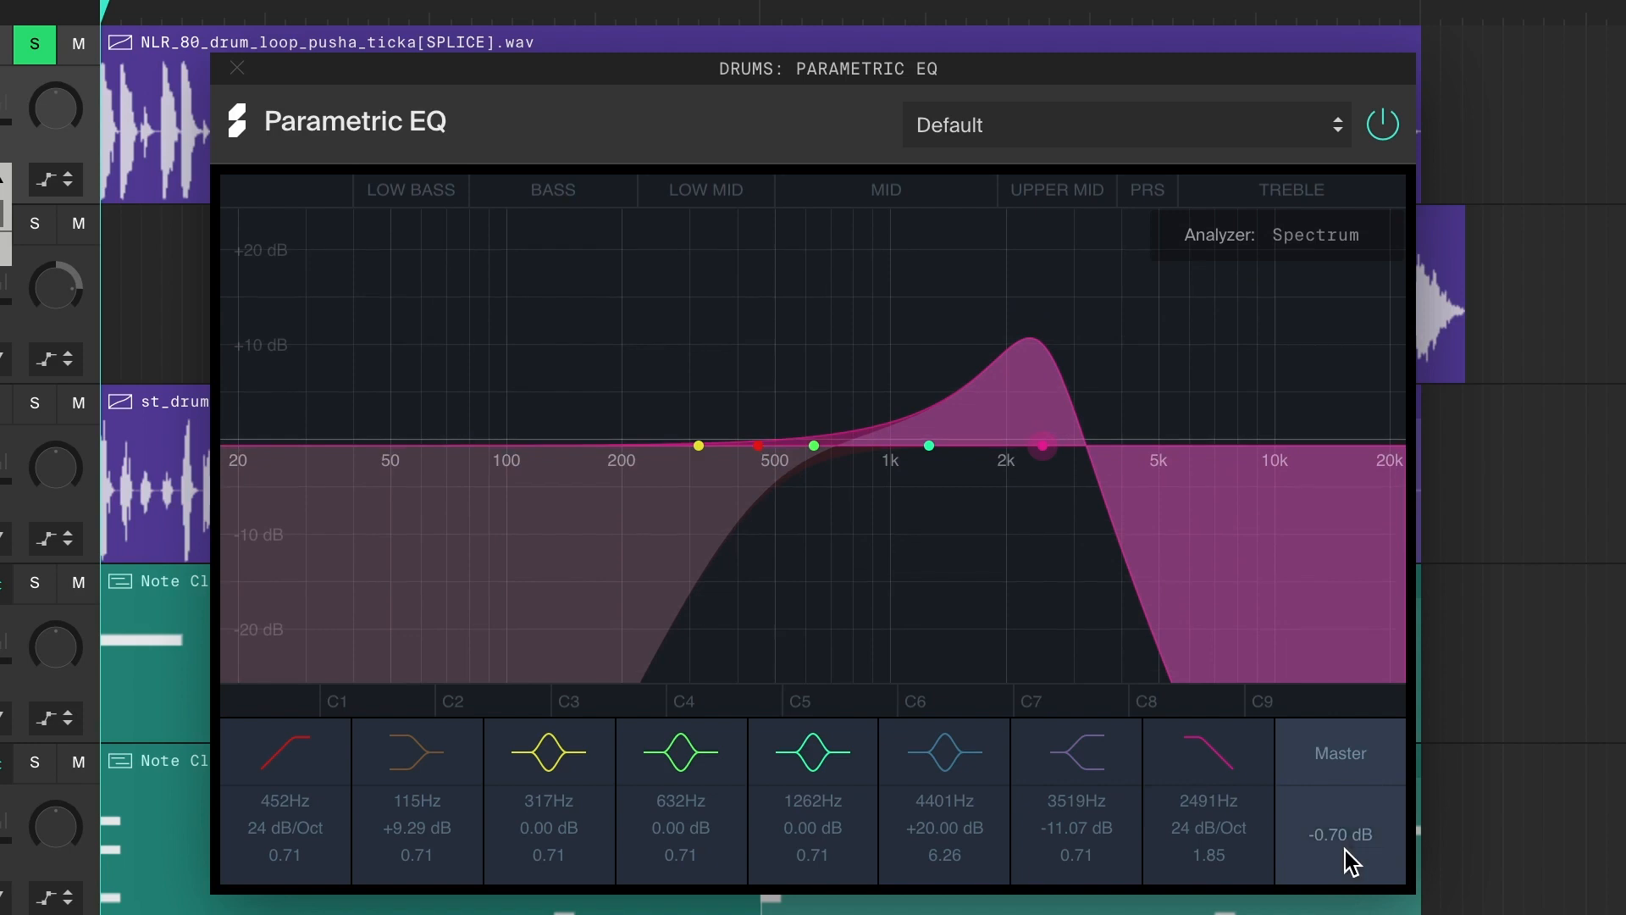